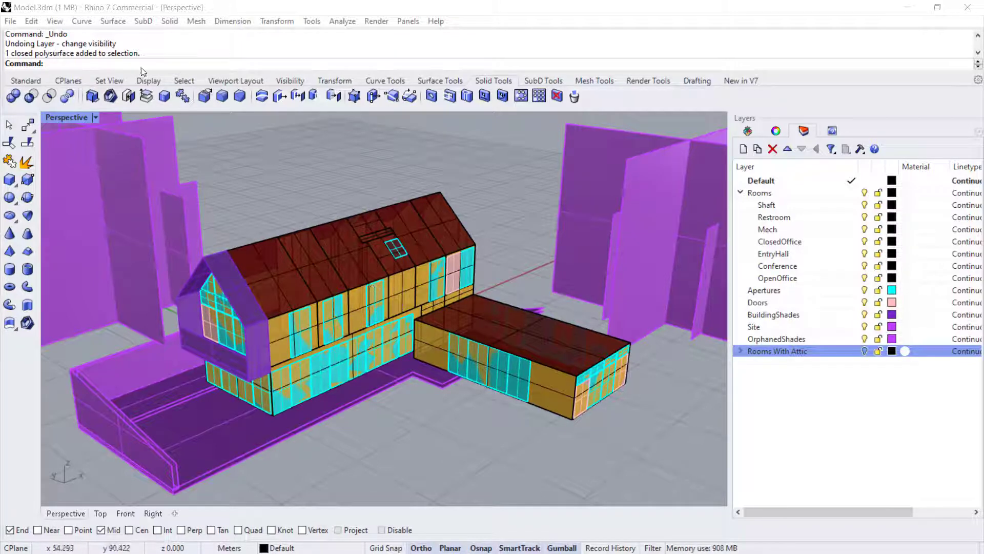
# - Type PO_AddA on the command line to call up the PO_AddApertures command
pyautogui.click(112, 64)
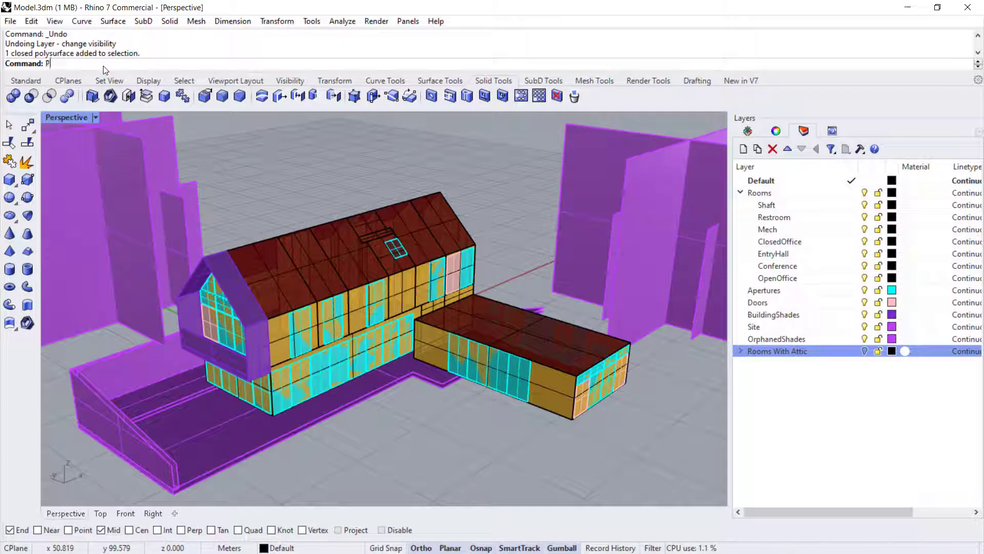
pyautogui.write('O_A')
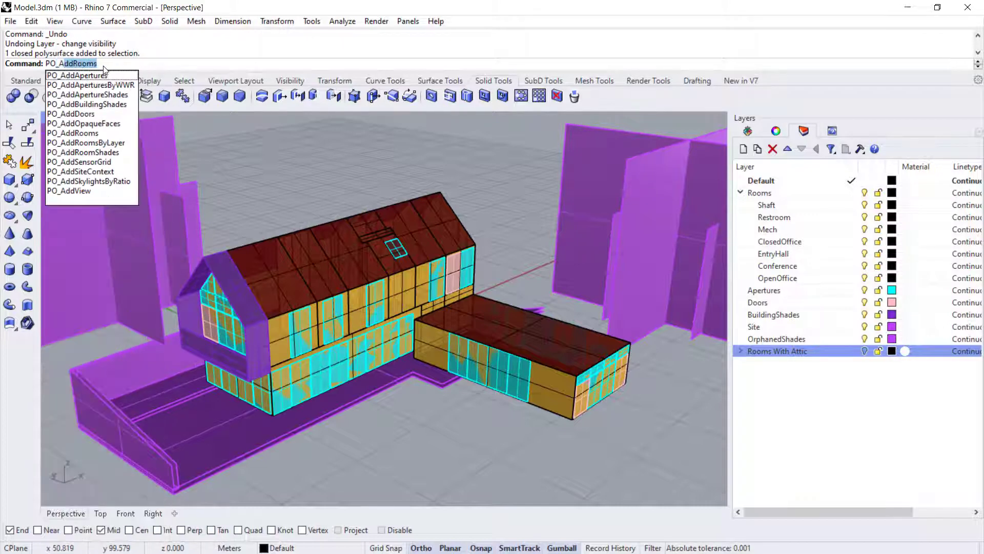
pyautogui.write('ddAperture')
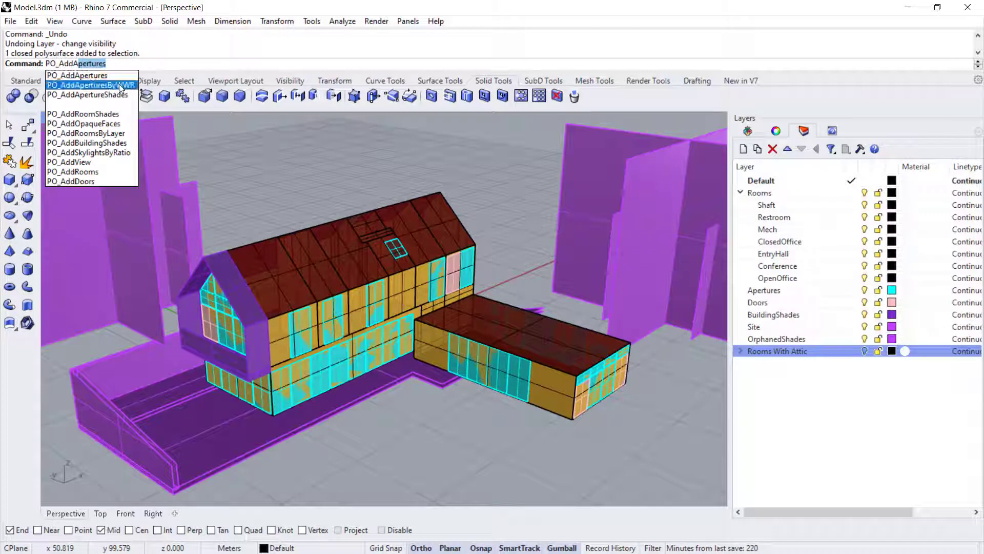
# - Choose New Aperture > From Surfaces in the Pollination panel to start adding windows
pyautogui.click(751, 133)
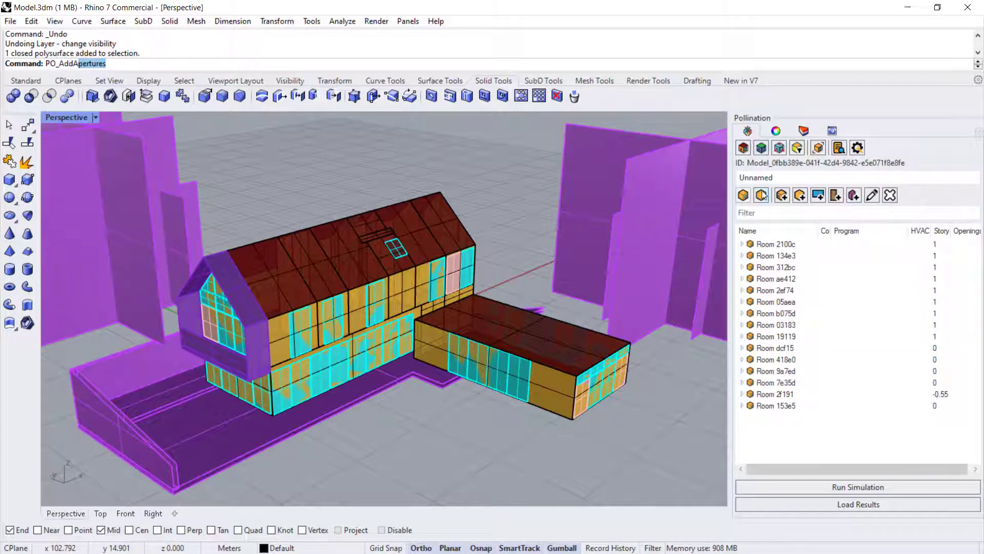
pyautogui.click(819, 196)
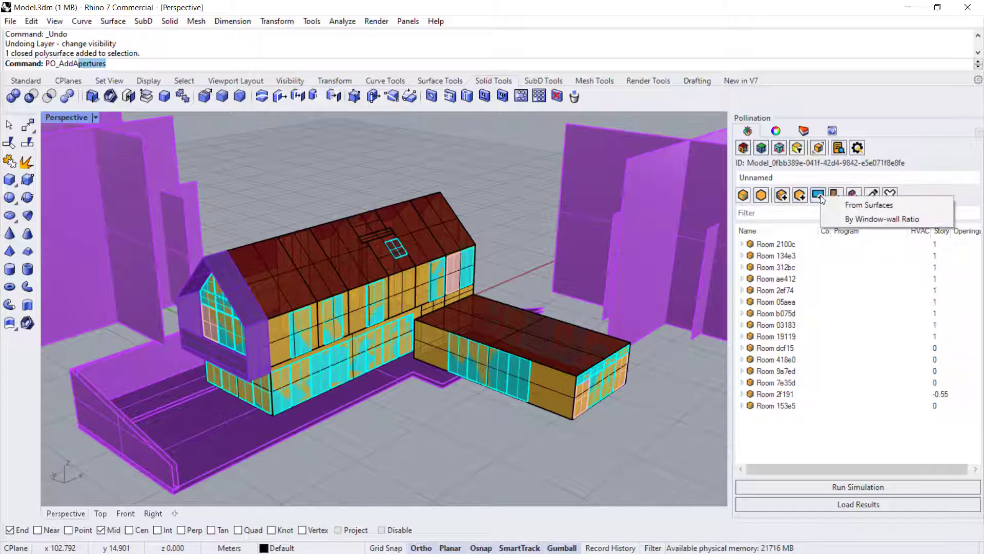
pyautogui.click(855, 205)
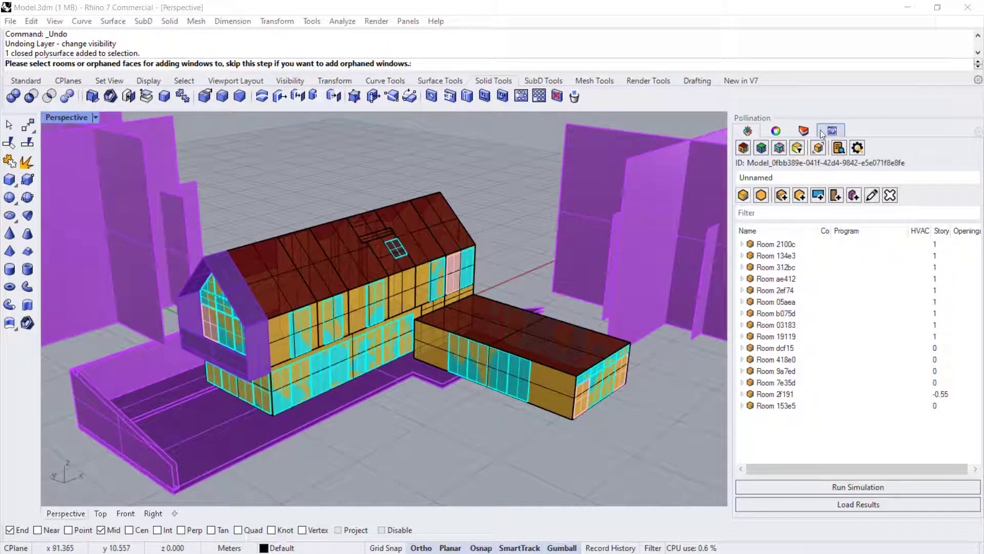
# - Select all 15 room objects from the Rooms sublayers and confirm them as the target rooms
pyautogui.click(803, 130)
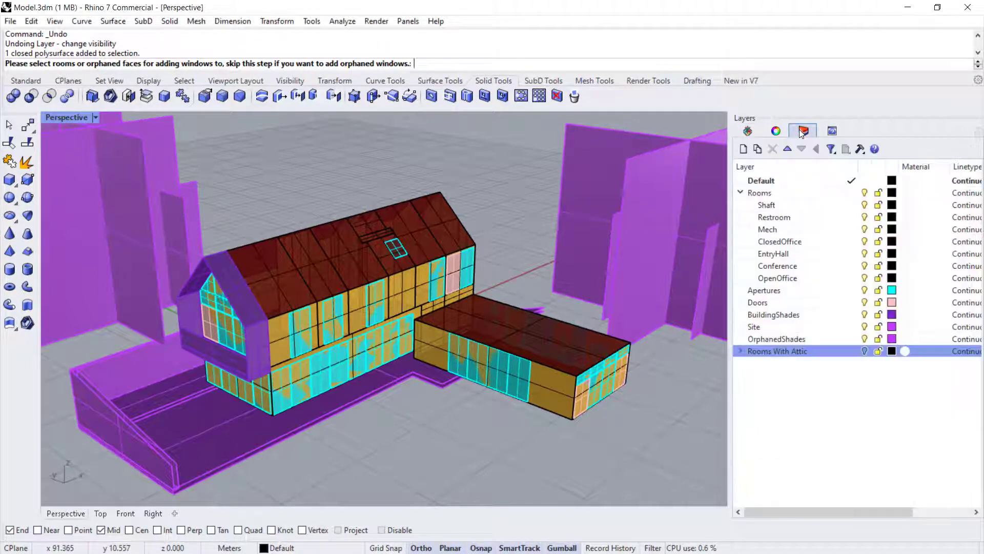
pyautogui.rightClick(775, 197)
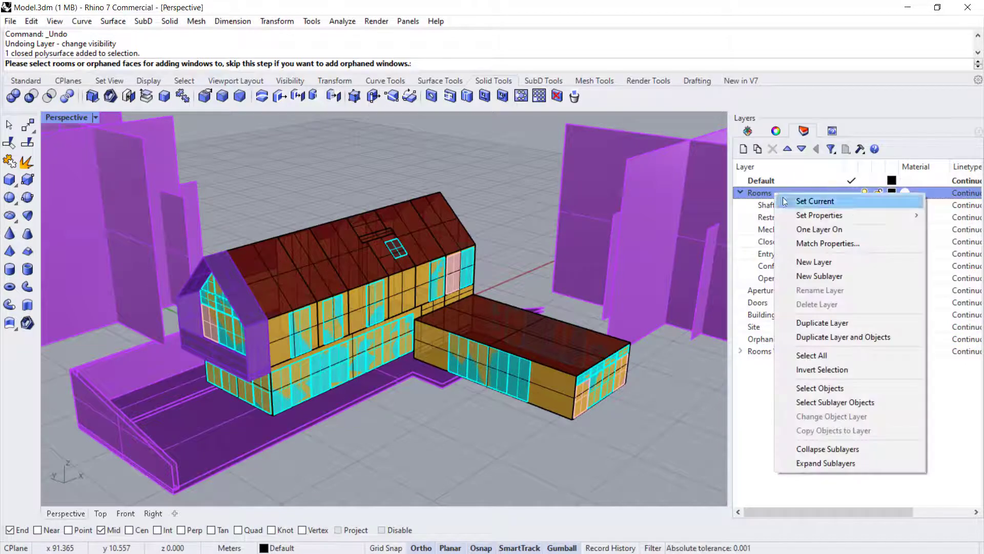
pyautogui.click(819, 400)
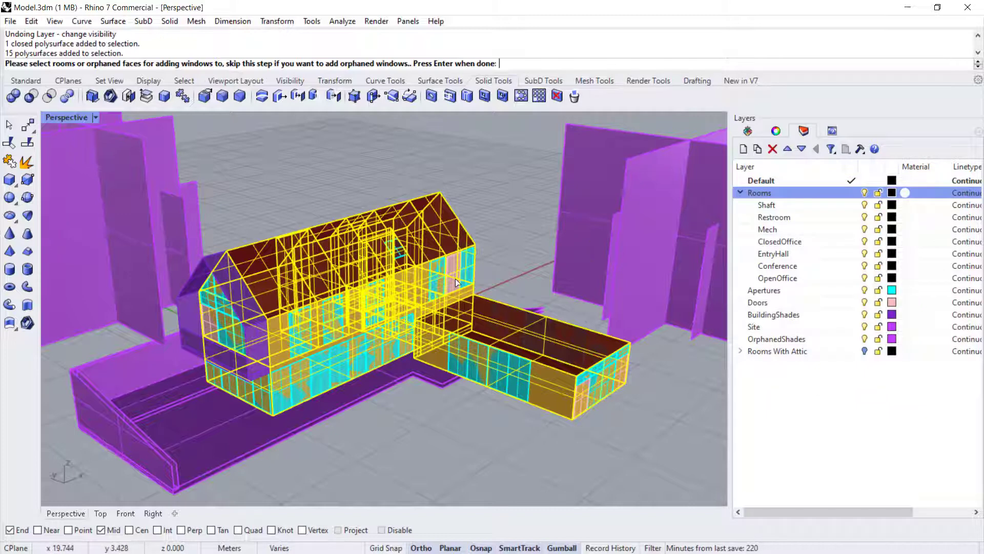
pyautogui.press('Return')
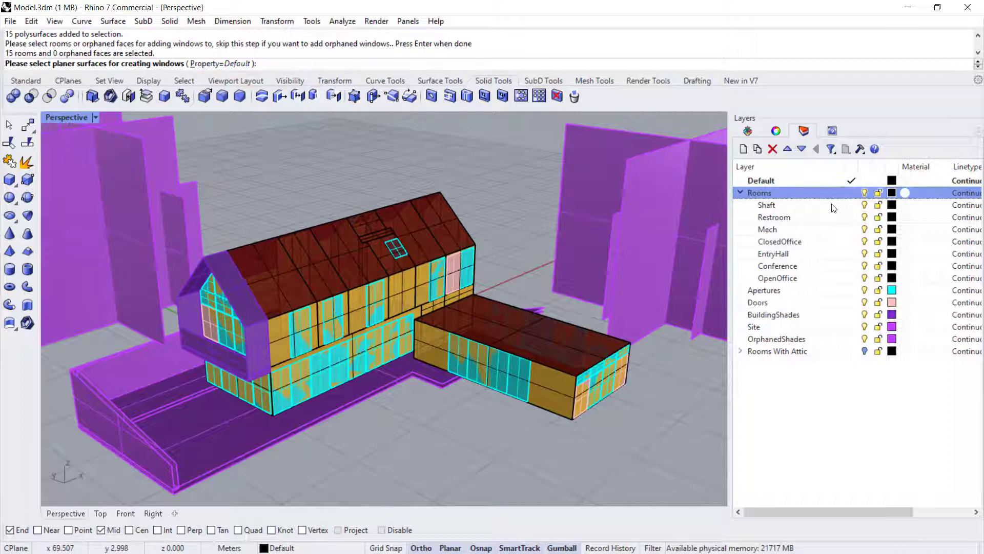
# - Keep the window property at Default, then select and confirm the 64 Apertures-layer surfaces as windows
pyautogui.click(211, 64)
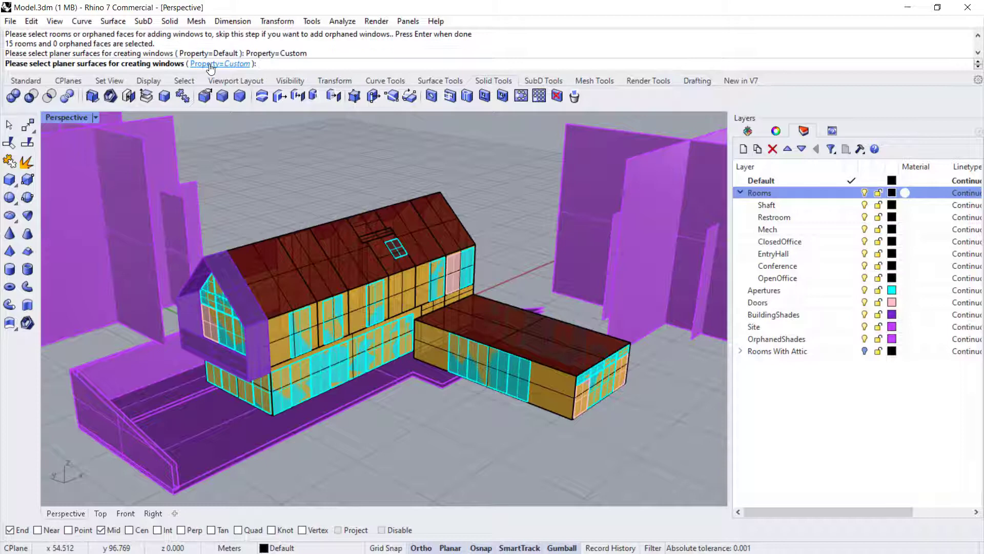
pyautogui.click(212, 64)
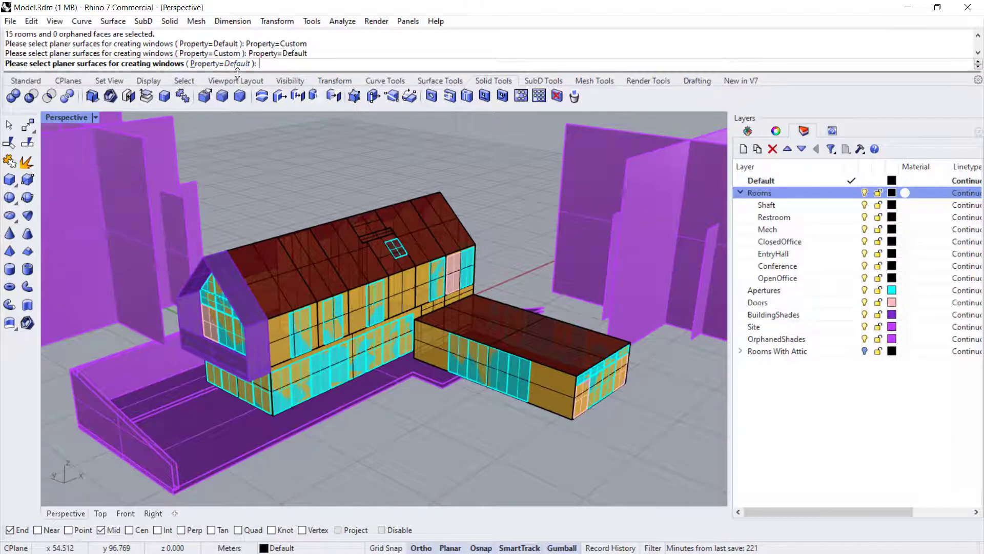
pyautogui.click(779, 289)
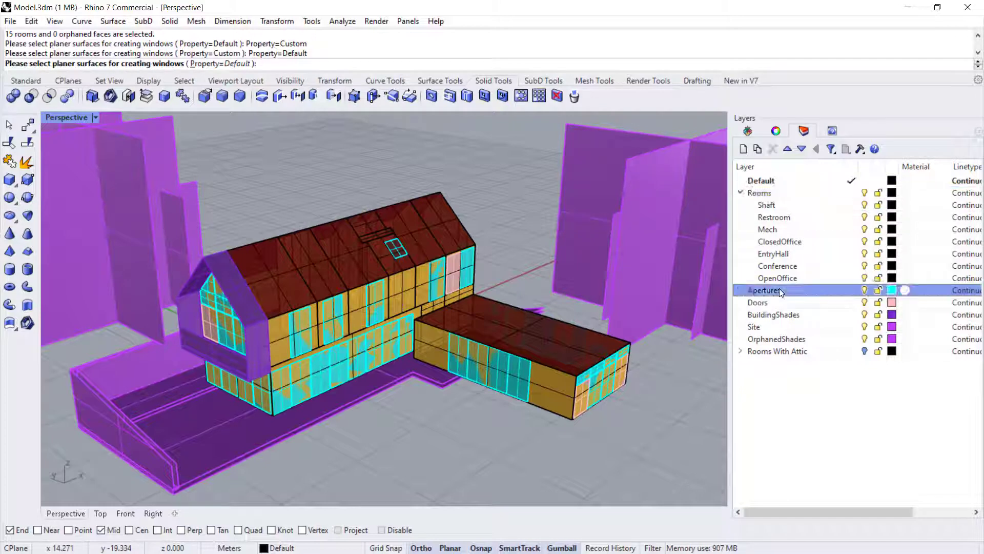
pyautogui.rightClick(764, 290)
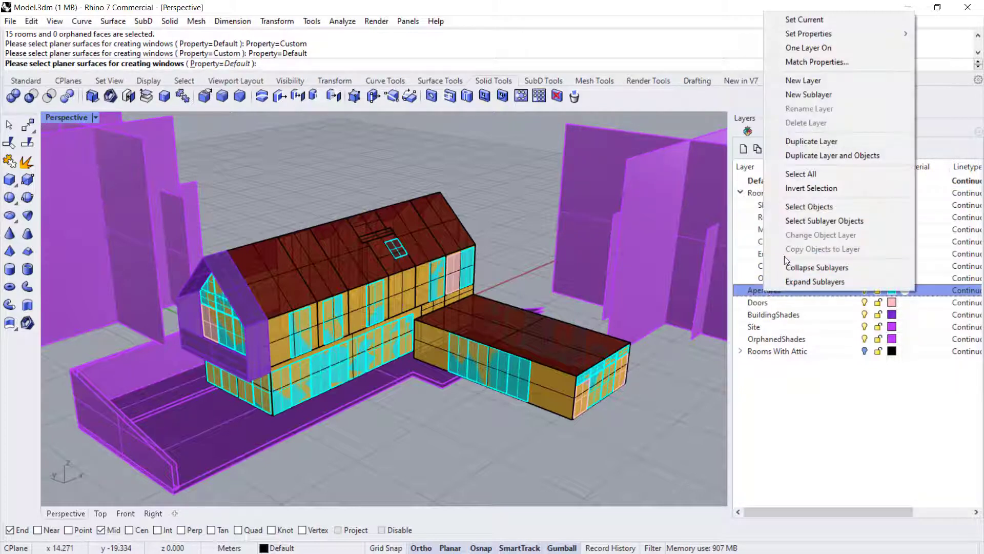
pyautogui.click(806, 210)
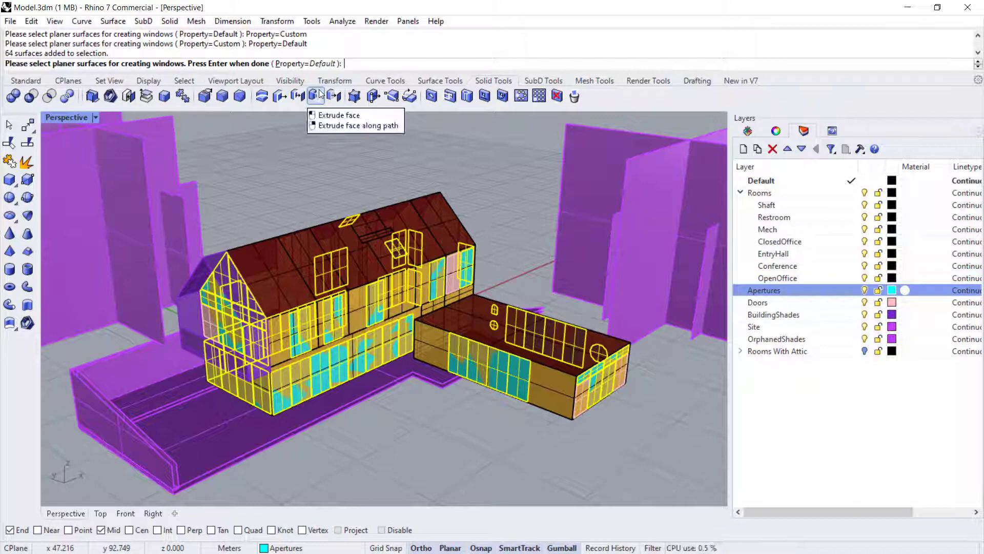
pyautogui.press('Return')
pyautogui.press('Return')
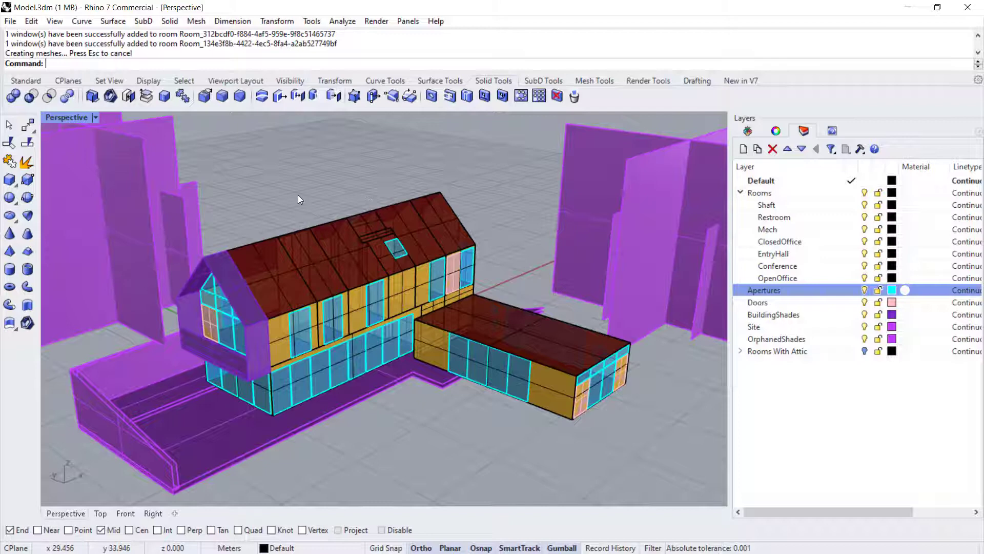
pyautogui.click(256, 245)
pyautogui.click(465, 231)
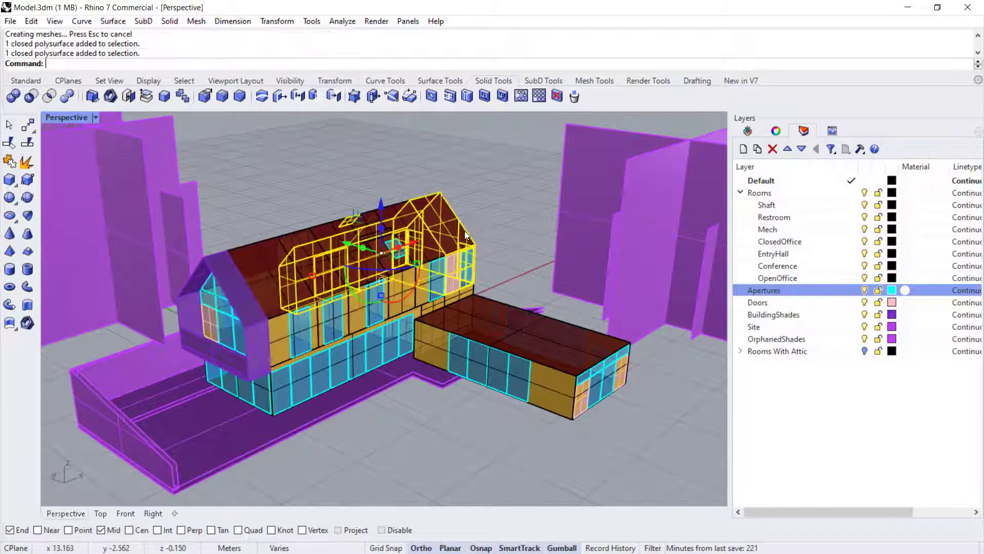
pyautogui.scroll(5, 468, 264)
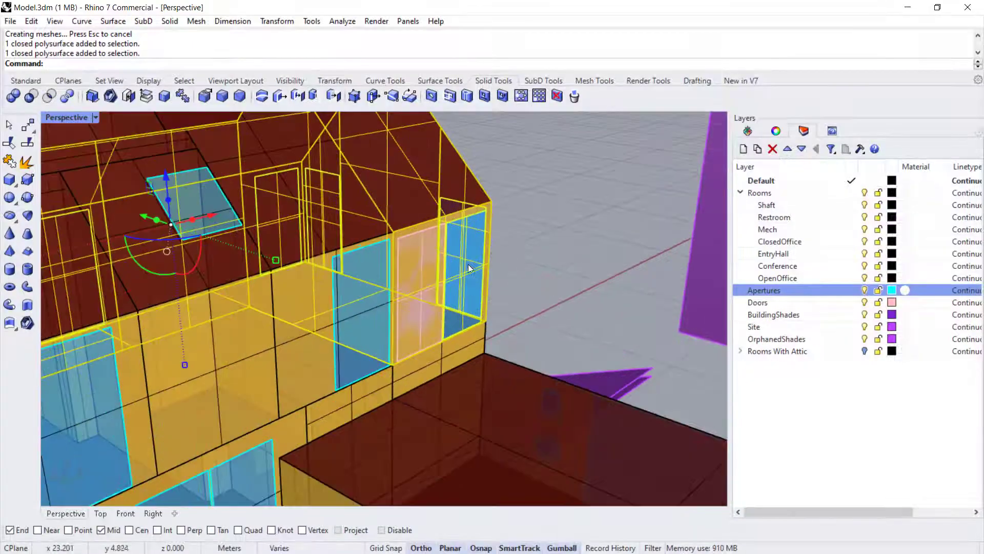
pyautogui.moveTo(469, 267); pyautogui.dragTo(574, 204, button='right')
pyautogui.scroll(-3, 576, 204)
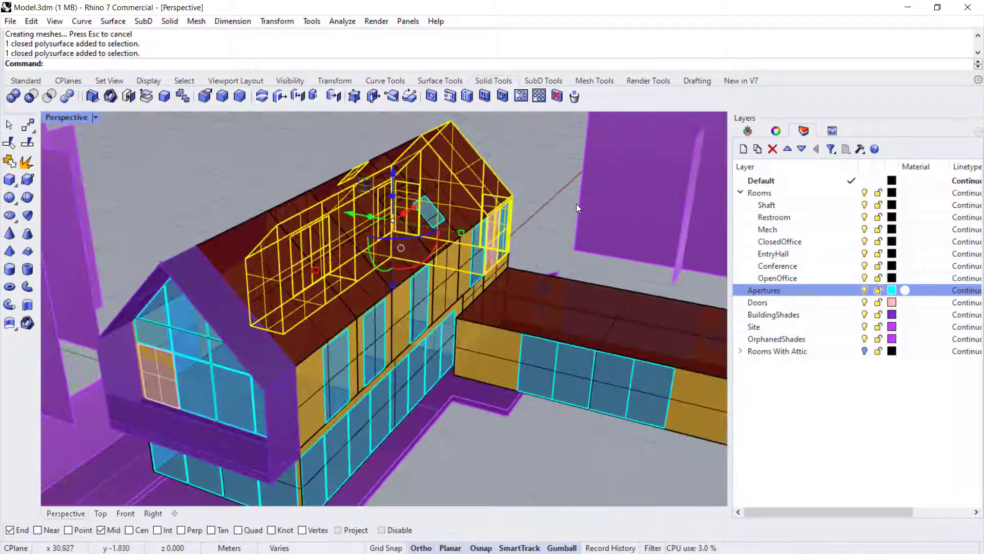
pyautogui.scroll(-3, 576, 204)
pyautogui.moveTo(558, 242); pyautogui.dragTo(585, 194, button='right')
pyautogui.press('Escape')
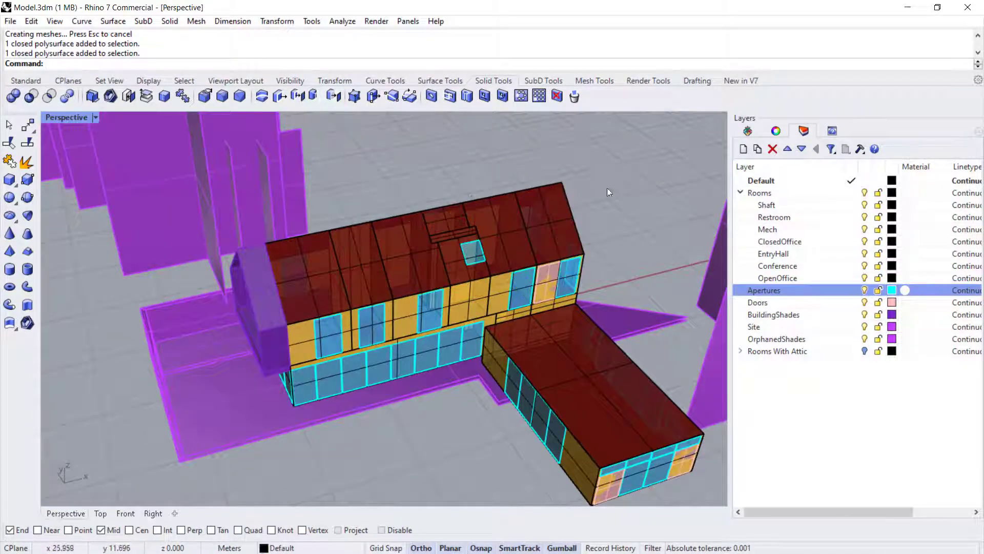
# - Turn off room selection and pick the upper facade window as an HB Aperture
pyautogui.click(754, 131)
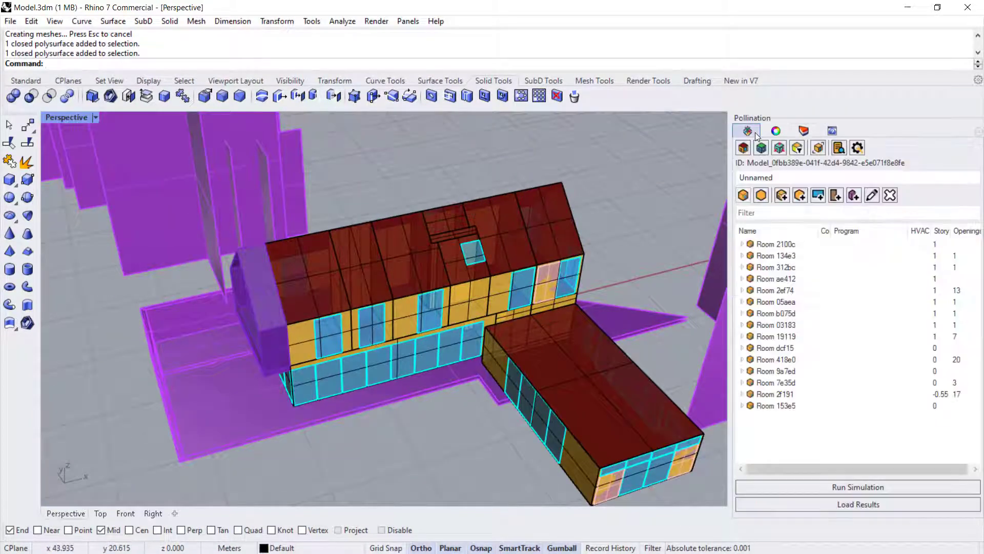
pyautogui.click(818, 148)
pyautogui.click(563, 229)
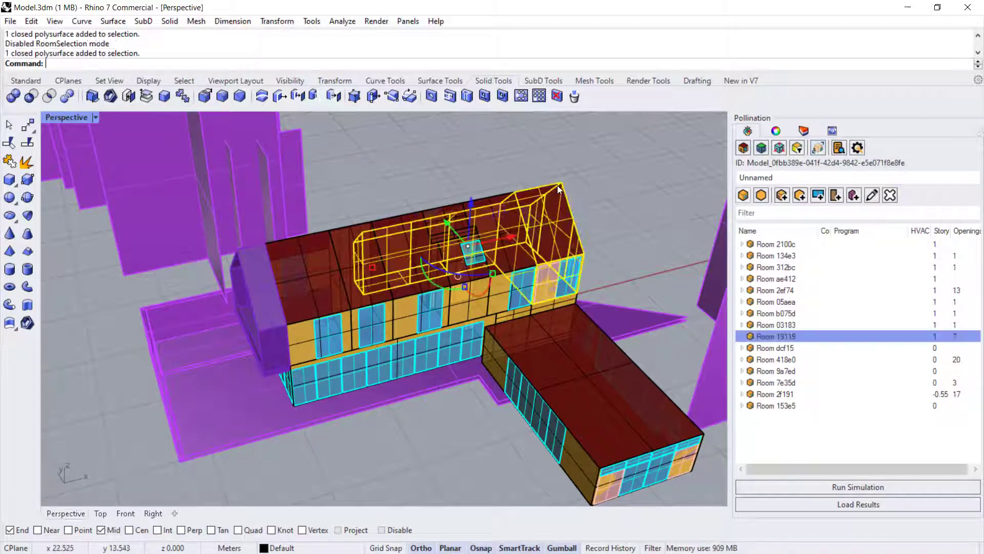
pyautogui.moveTo(561, 194); pyautogui.dragTo(595, 212, button='right')
pyautogui.scroll(6, 595, 211)
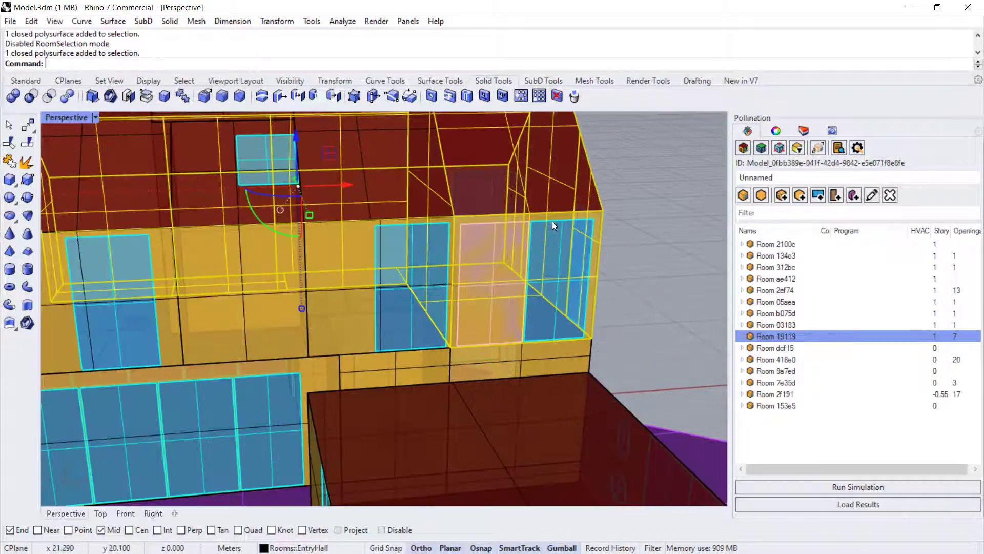
pyautogui.click(558, 220)
pyautogui.click(623, 255)
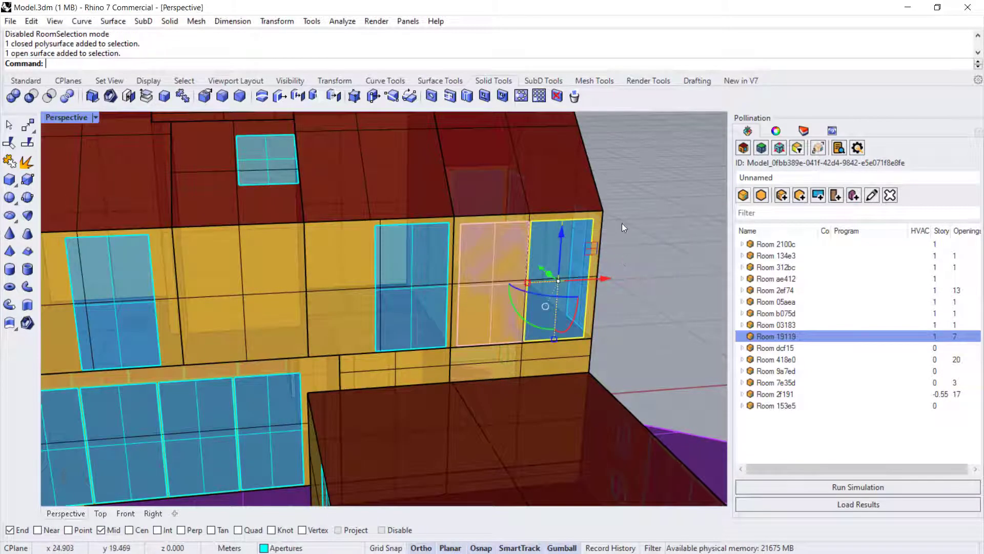
# - Pick gable and facade windows as apertures, identifying their rooms 7e35d and 03183
pyautogui.moveTo(622, 223); pyautogui.dragTo(505, 267, button='right')
pyautogui.scroll(-5, 584, 270)
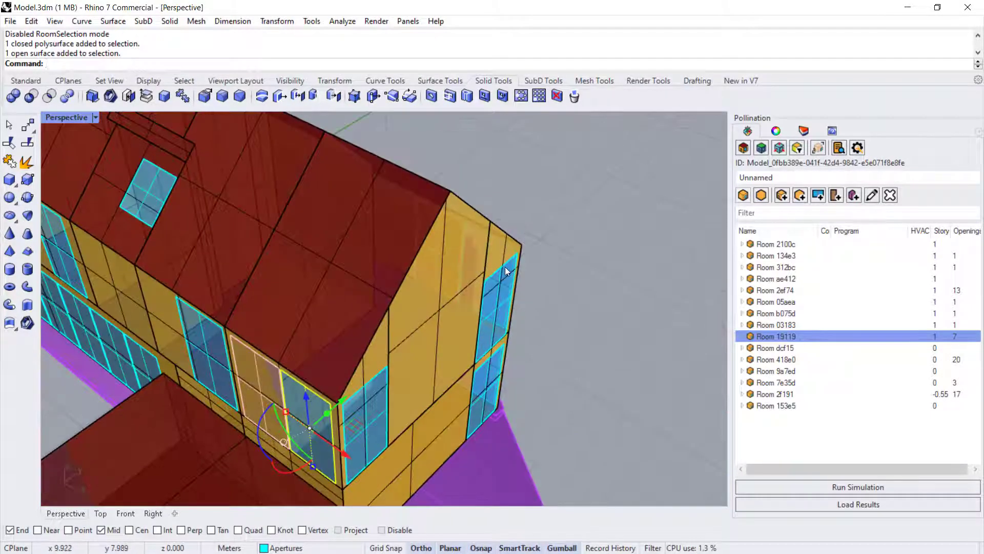
pyautogui.click(505, 267)
pyautogui.click(567, 303)
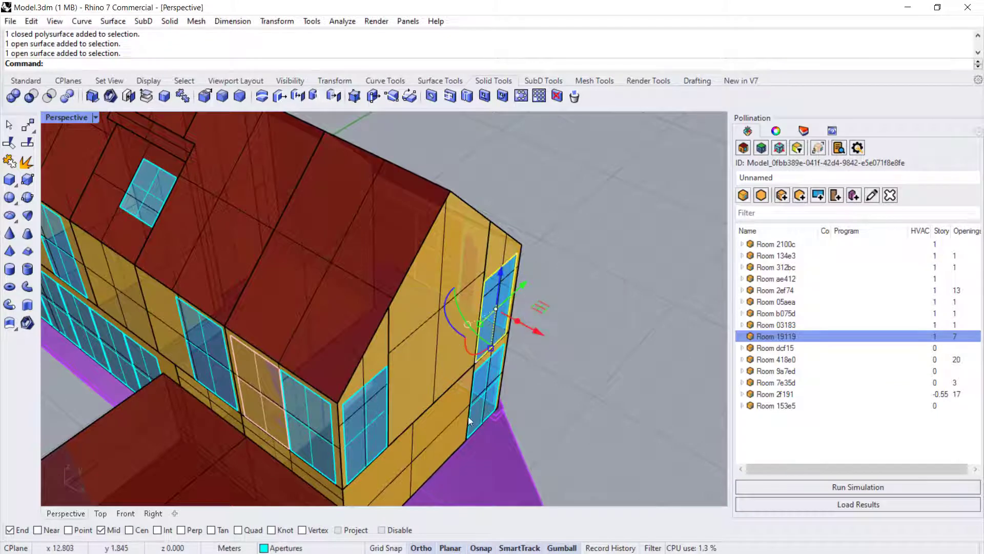
pyautogui.click(487, 377)
pyautogui.click(533, 409)
pyautogui.scroll(5, 533, 409)
pyautogui.moveTo(533, 409); pyautogui.dragTo(366, 364, button='right')
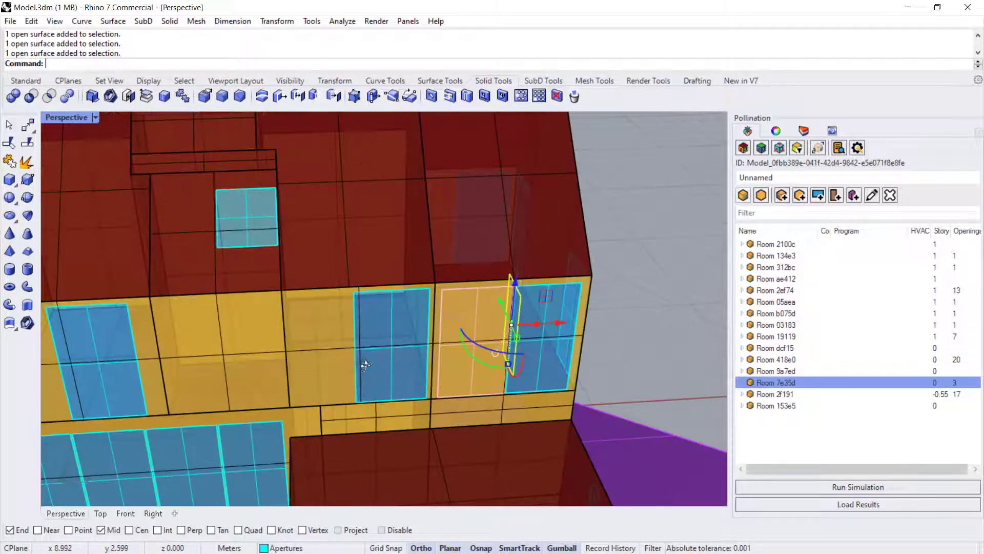
pyautogui.click(392, 297)
pyautogui.click(436, 328)
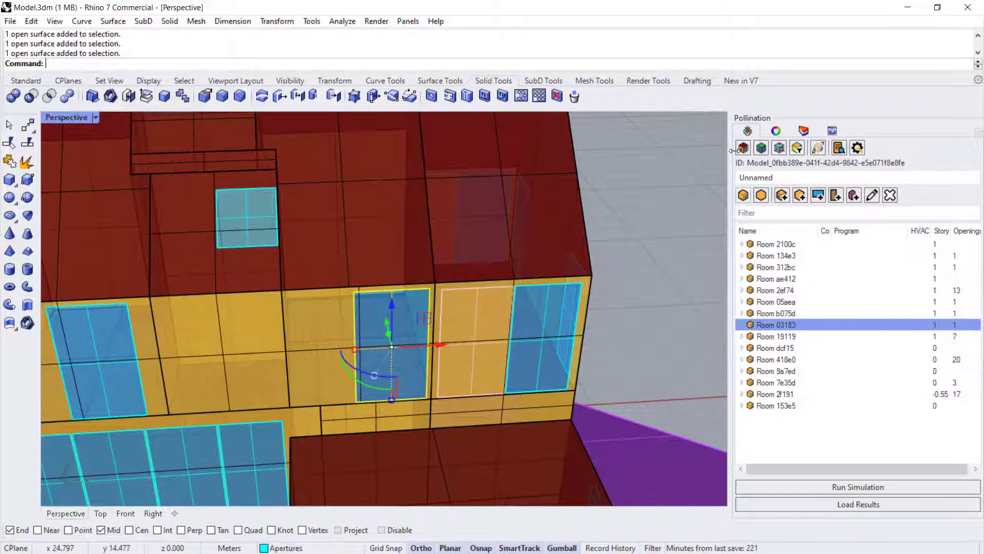
pyautogui.click(683, 163)
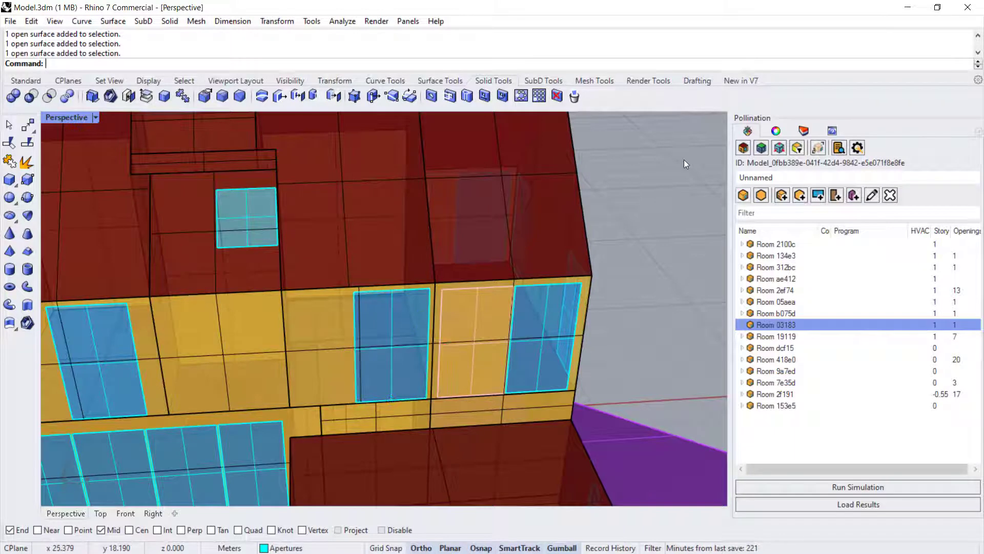
# - Turn room selection back on and select facade rooms, including Room 2ef74 and Room 05aea
pyautogui.click(817, 149)
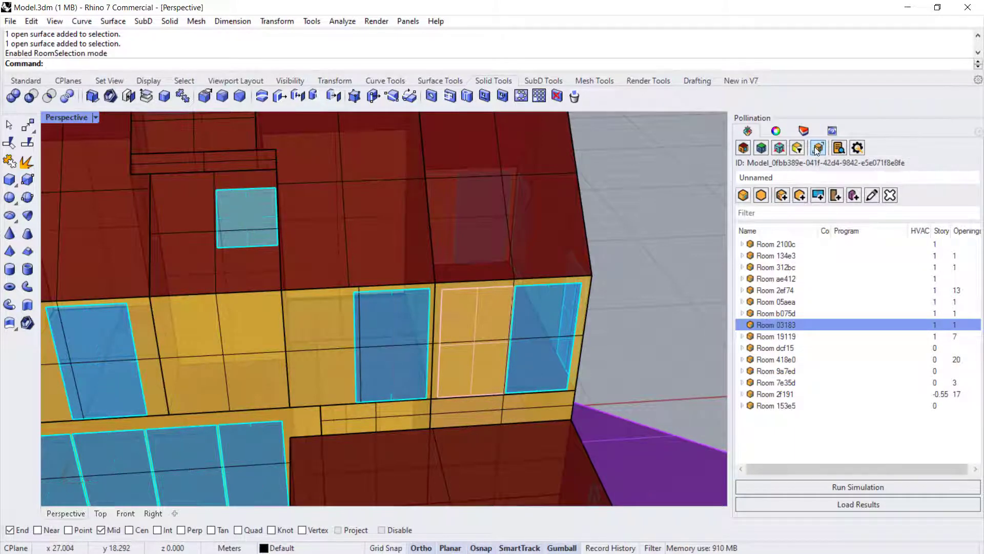
pyautogui.click(579, 174)
pyautogui.click(358, 320)
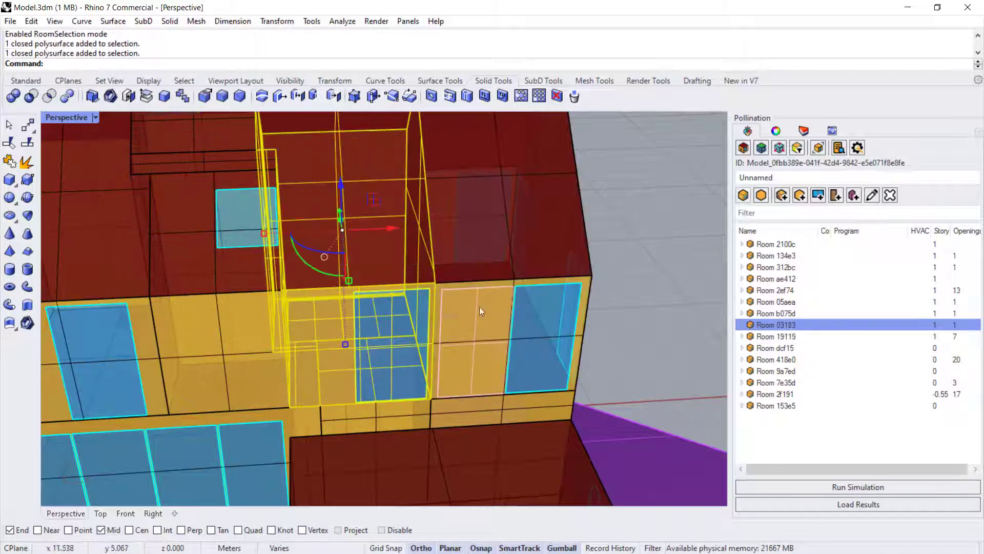
pyautogui.click(662, 270)
pyautogui.moveTo(663, 271); pyautogui.dragTo(663, 281, button='right')
pyautogui.click(293, 308)
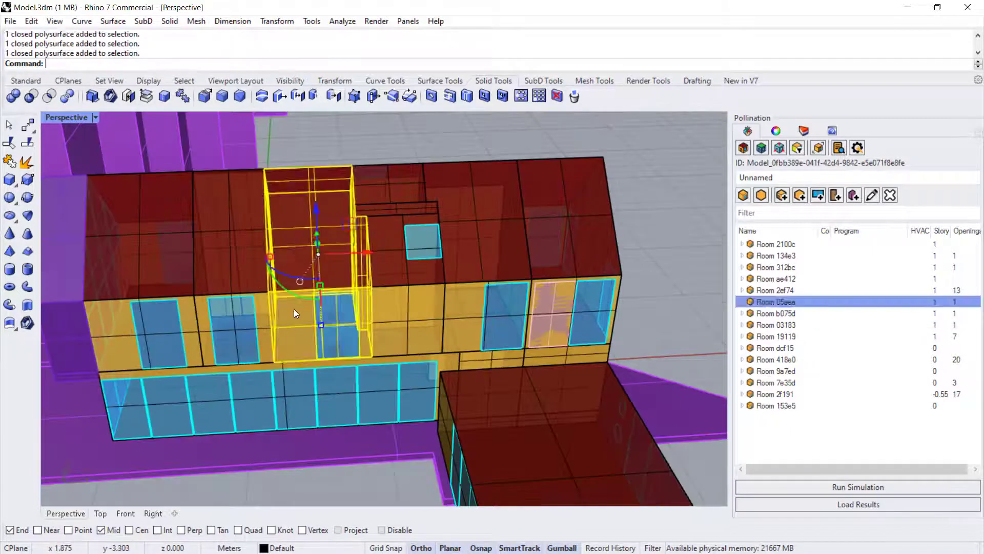
pyautogui.click(146, 311)
pyautogui.click(336, 314)
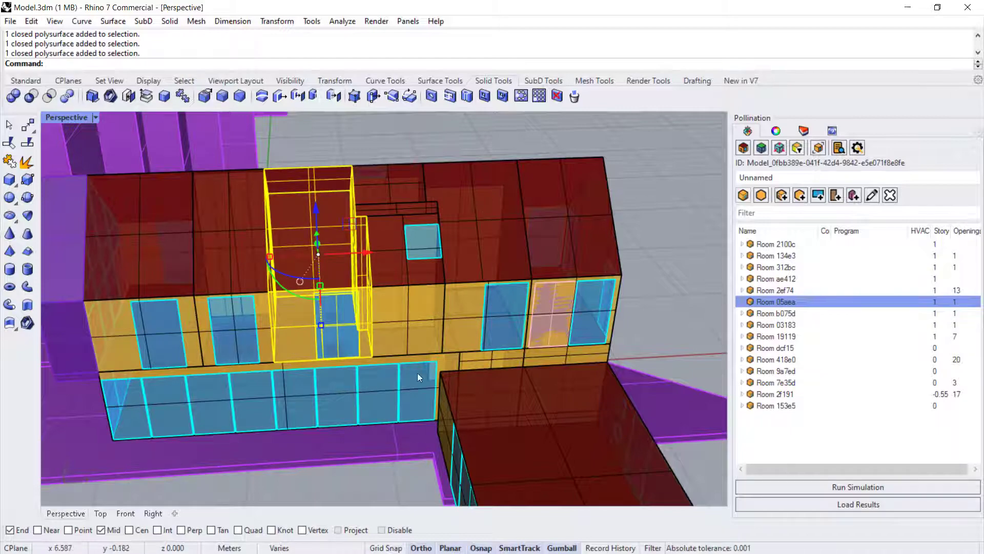
# - Inspect Rooms 134e3, b075d and 312bc from several viewpoints around the house
pyautogui.moveTo(417, 374); pyautogui.dragTo(521, 459, button='right')
pyautogui.press('Escape')
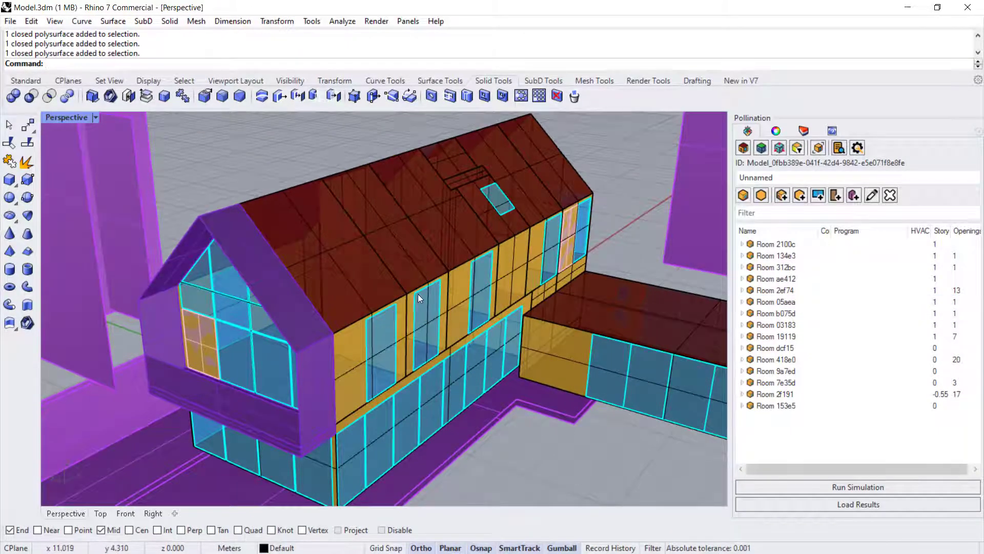
pyautogui.click(419, 293)
pyautogui.moveTo(191, 327); pyautogui.dragTo(351, 400, button='right')
pyautogui.click(430, 187)
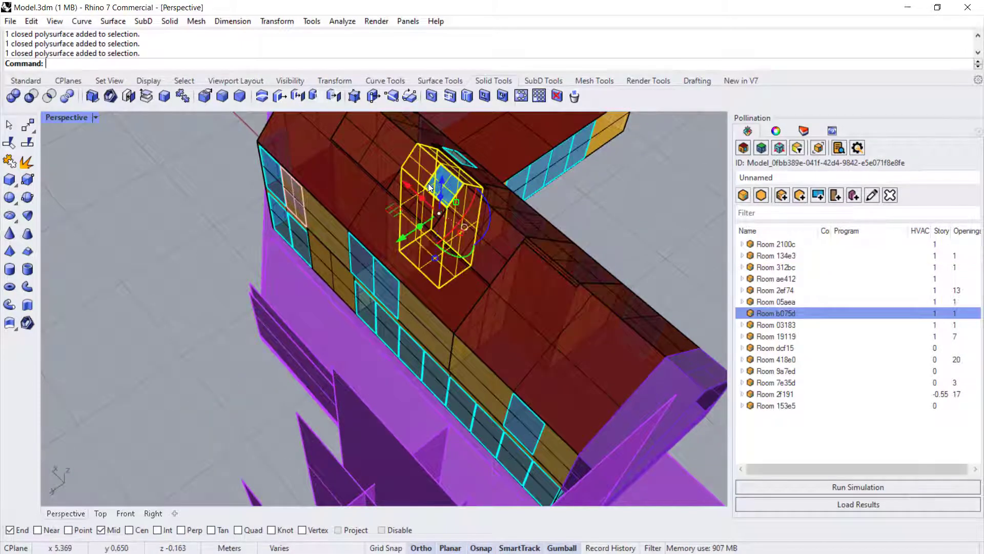
pyautogui.moveTo(528, 219); pyautogui.dragTo(381, 278, button='right')
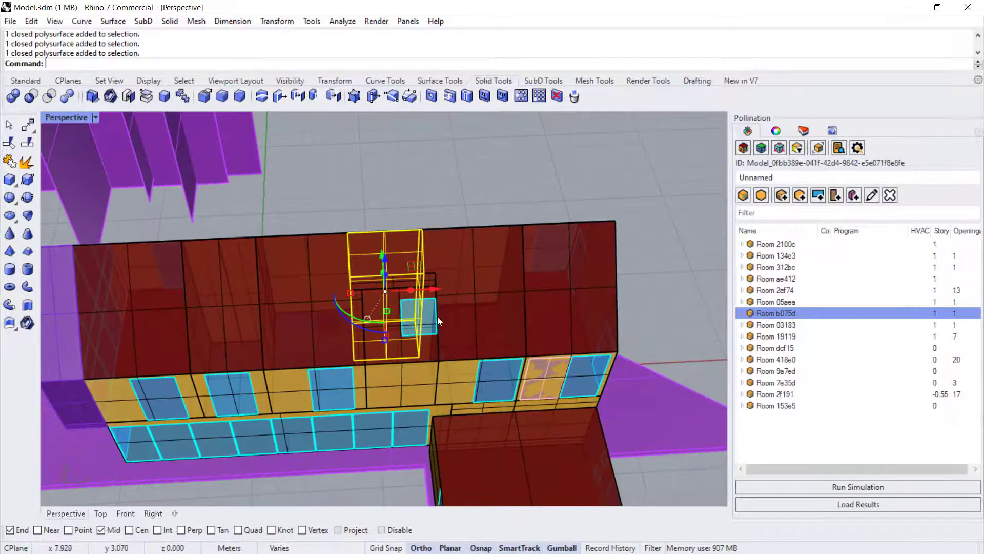
pyautogui.scroll(7, 438, 315)
pyautogui.click(414, 274)
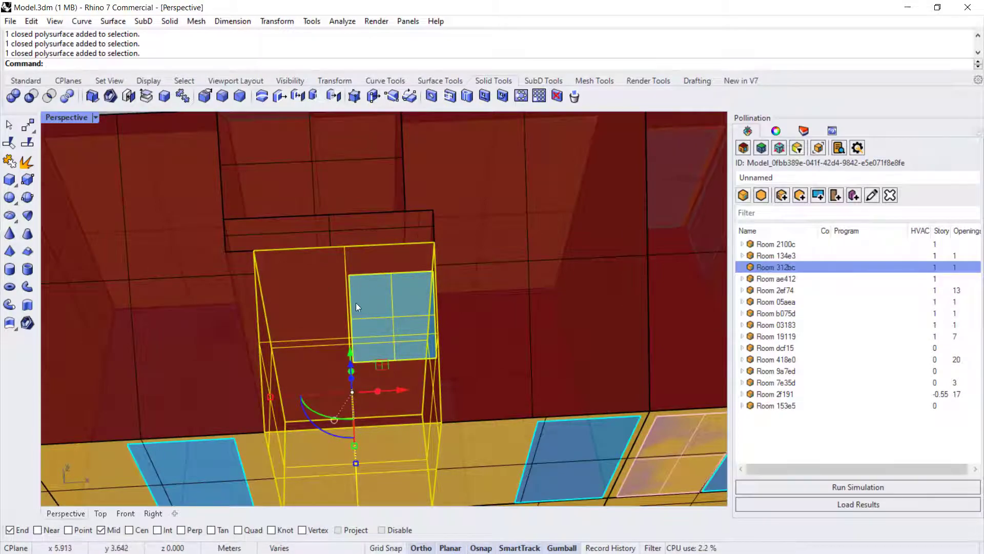
pyautogui.scroll(-5, 355, 303)
pyautogui.moveTo(342, 249); pyautogui.dragTo(390, 230, button='right')
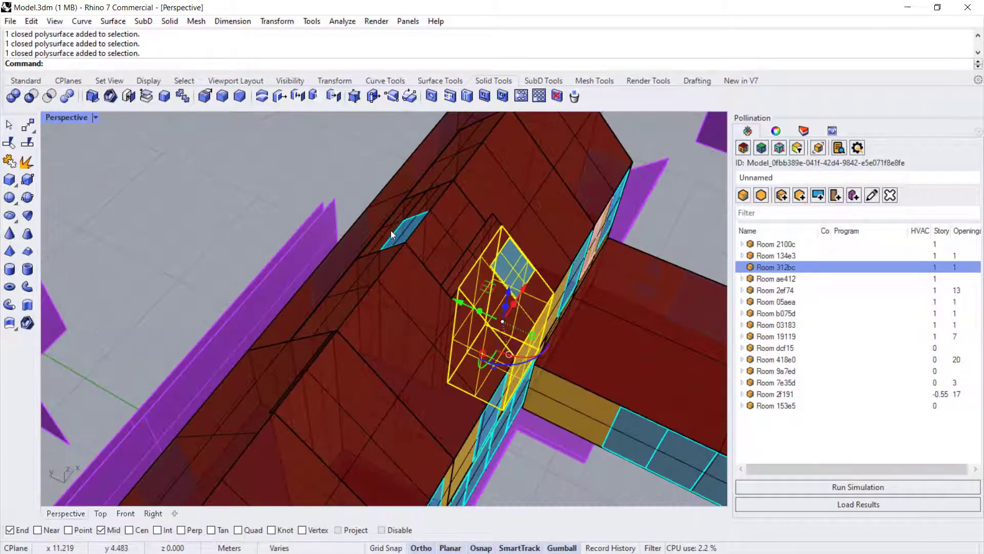
pyautogui.click(391, 230)
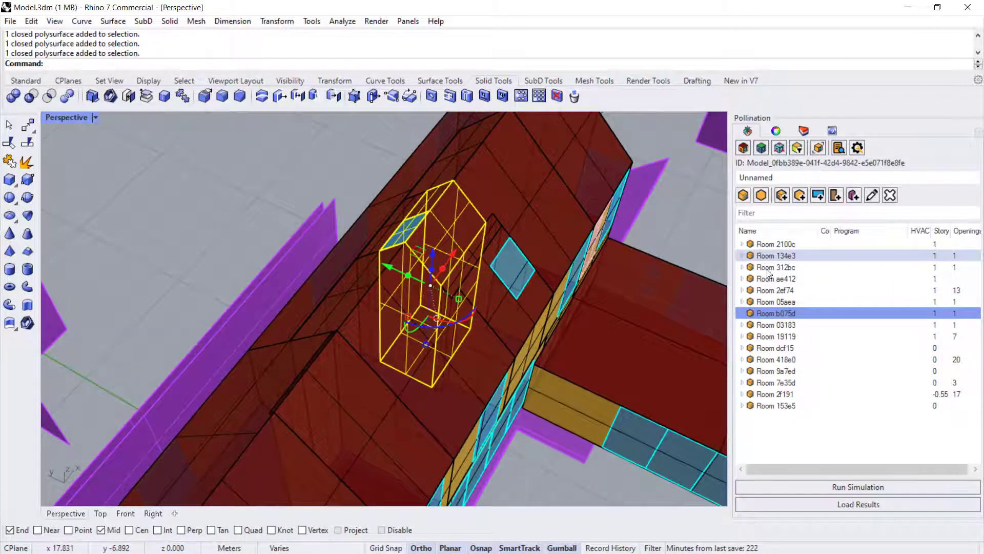
# - Expand Room 2100c and step through its faces 9c7a7, 6ac87, 013de, a9a47 and 2bbd6
pyautogui.click(742, 244)
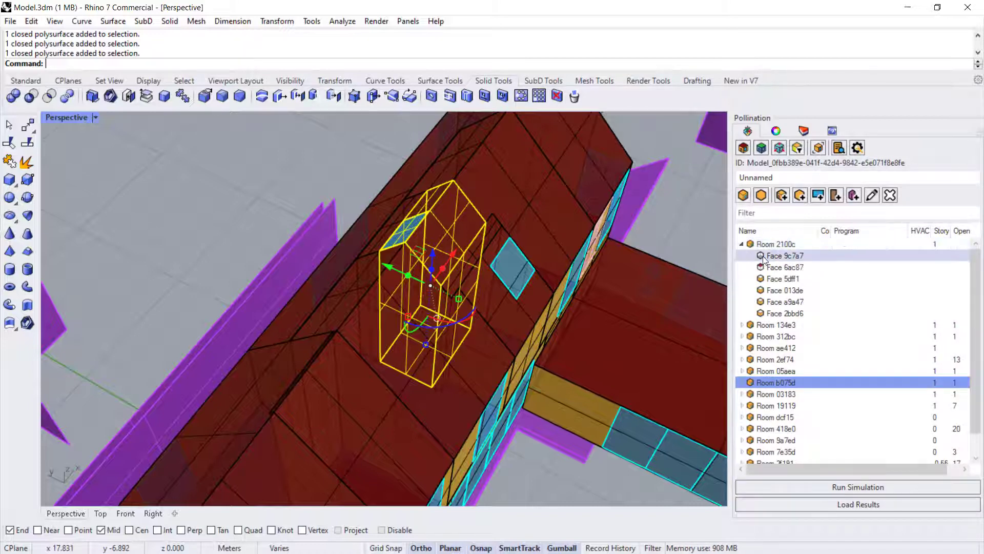
pyautogui.click(774, 267)
pyautogui.click(776, 290)
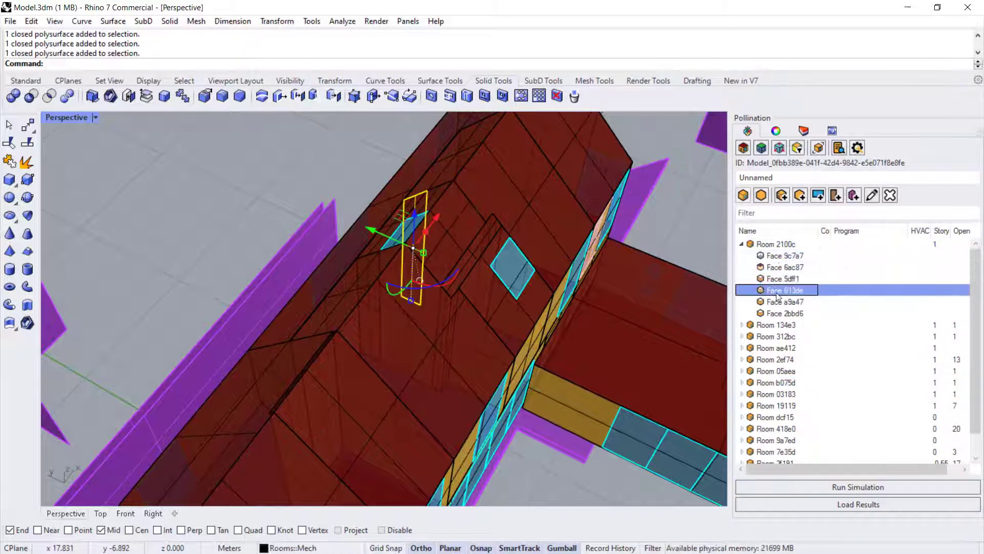
pyautogui.click(778, 302)
pyautogui.click(778, 313)
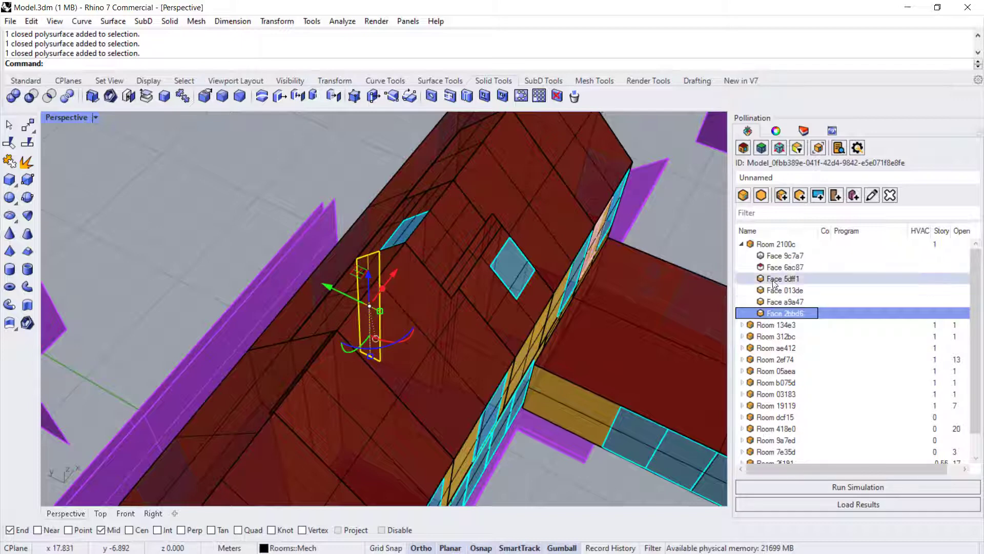
pyautogui.click(778, 256)
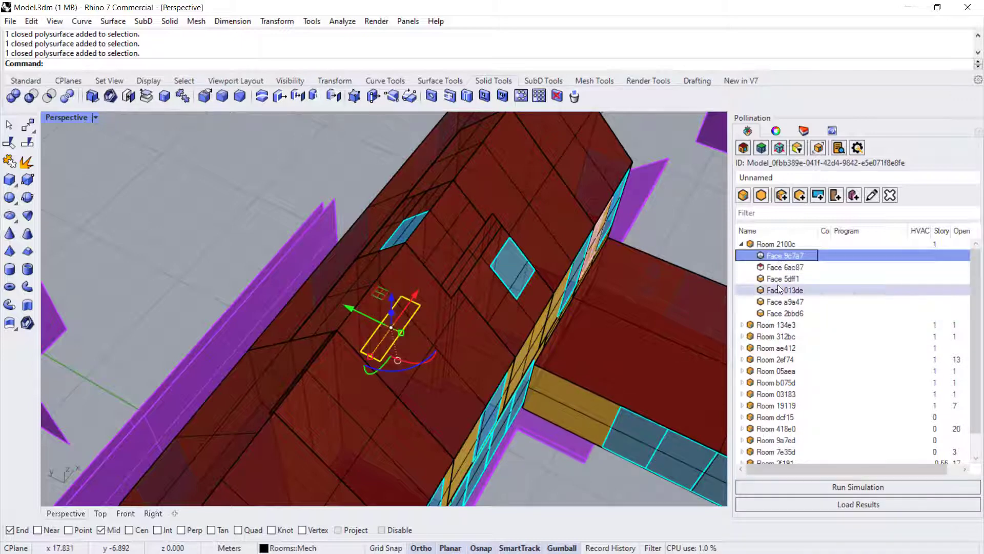
pyautogui.click(778, 267)
pyautogui.press('Down')
pyautogui.press('Down')
pyautogui.press('Down')
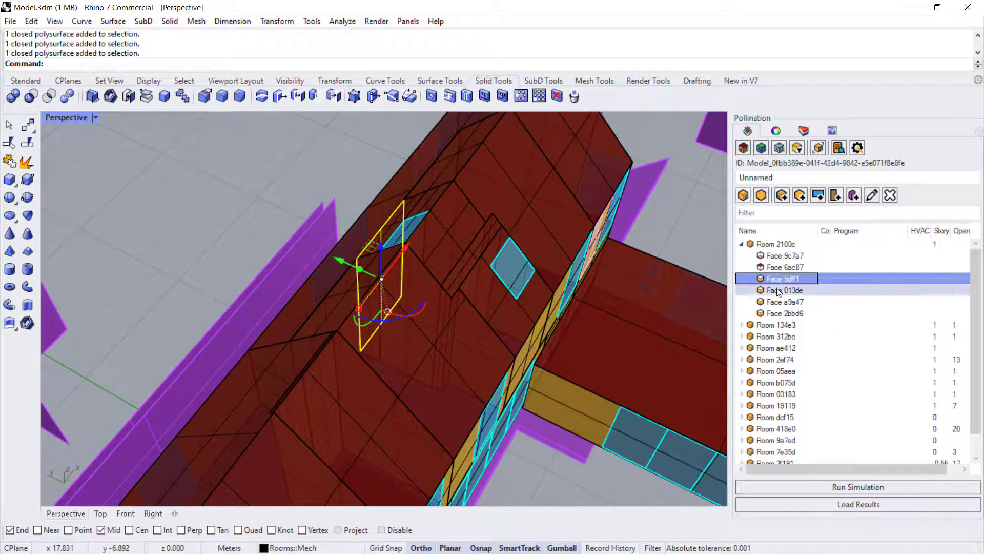
# - Expand Room 134e3 and Face a2191 to reveal Aperture 9f761
pyautogui.click(742, 244)
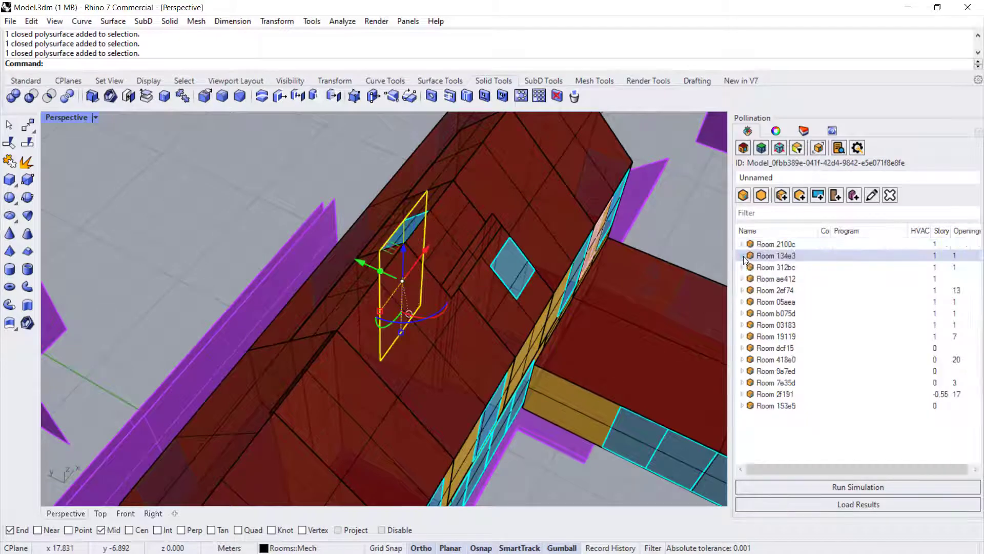
pyautogui.click(742, 255)
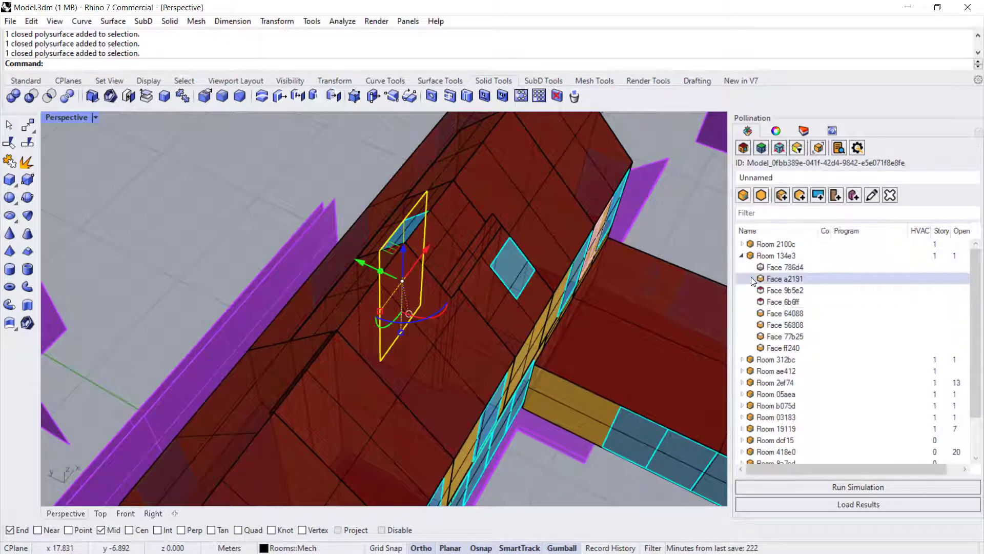
pyautogui.click(752, 279)
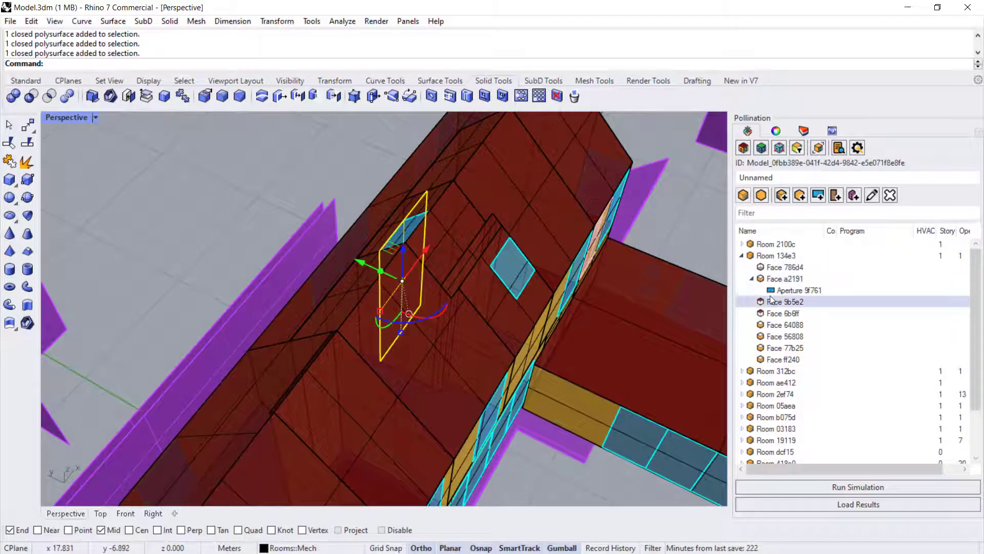
# - Locate Face 6ac87 of Room 2100c, then orbit back to the building's façade
pyautogui.click(742, 244)
pyautogui.click(782, 267)
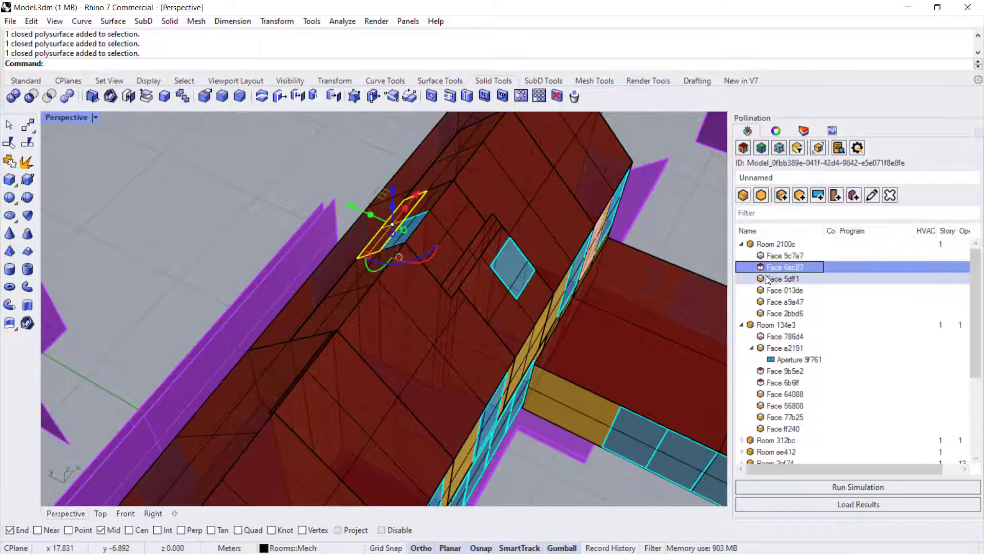
pyautogui.moveTo(404, 289); pyautogui.dragTo(532, 305, button='right')
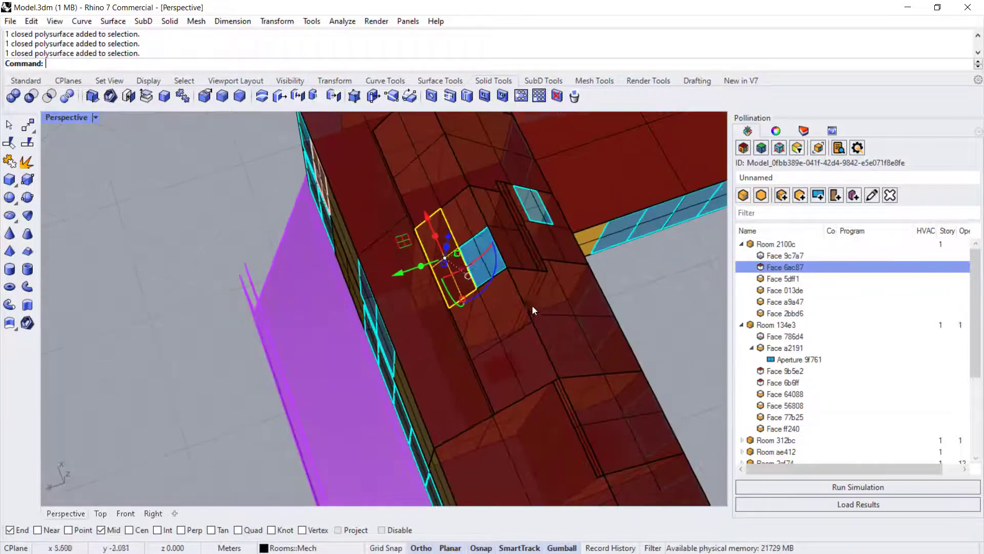
pyautogui.click(468, 241)
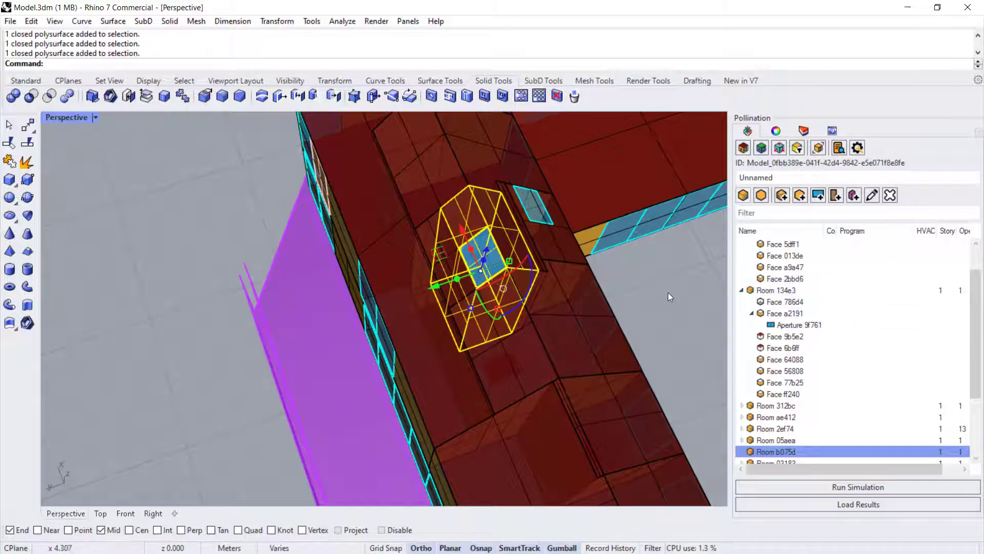
pyautogui.press('Escape')
pyautogui.moveTo(675, 293); pyautogui.dragTo(500, 254, button='right')
# - Locate Room 134e3, wall Face a2191, floor Face 786d4 and Aperture 9f761 from the tree
pyautogui.click(800, 291)
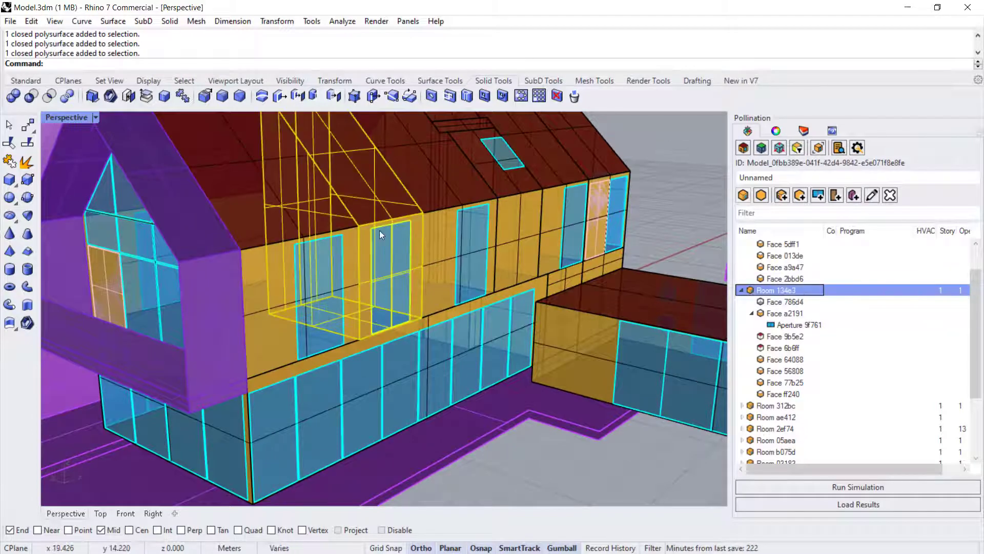
pyautogui.click(788, 312)
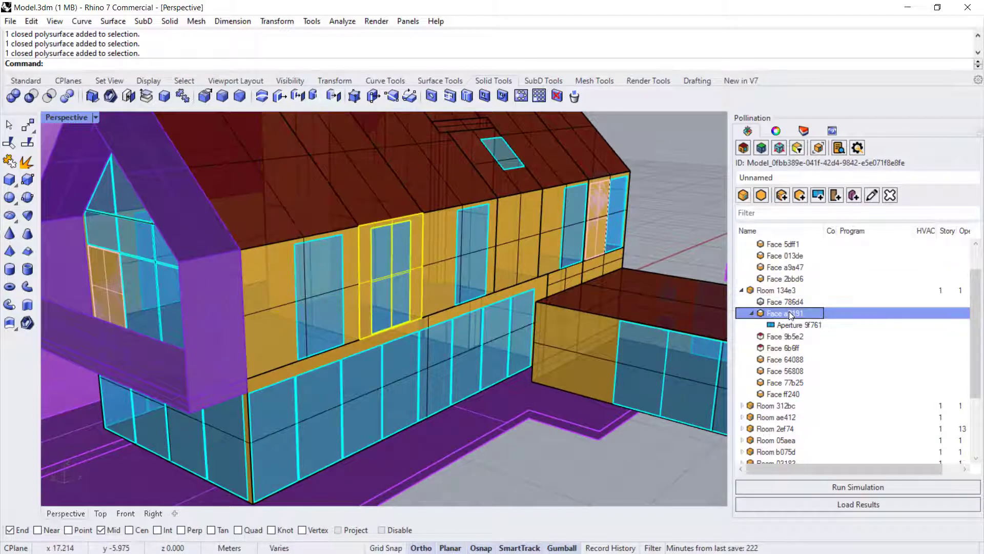
pyautogui.click(788, 324)
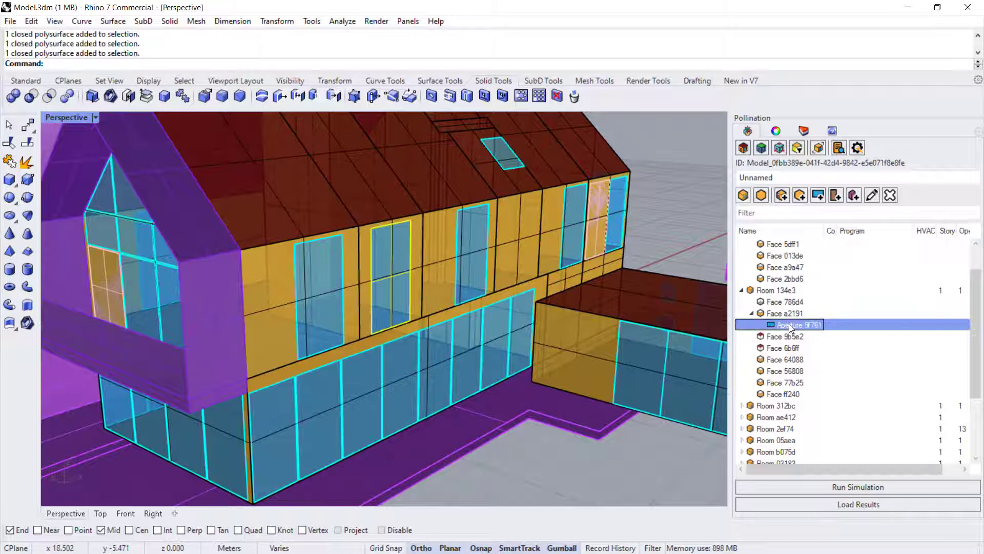
pyautogui.click(787, 313)
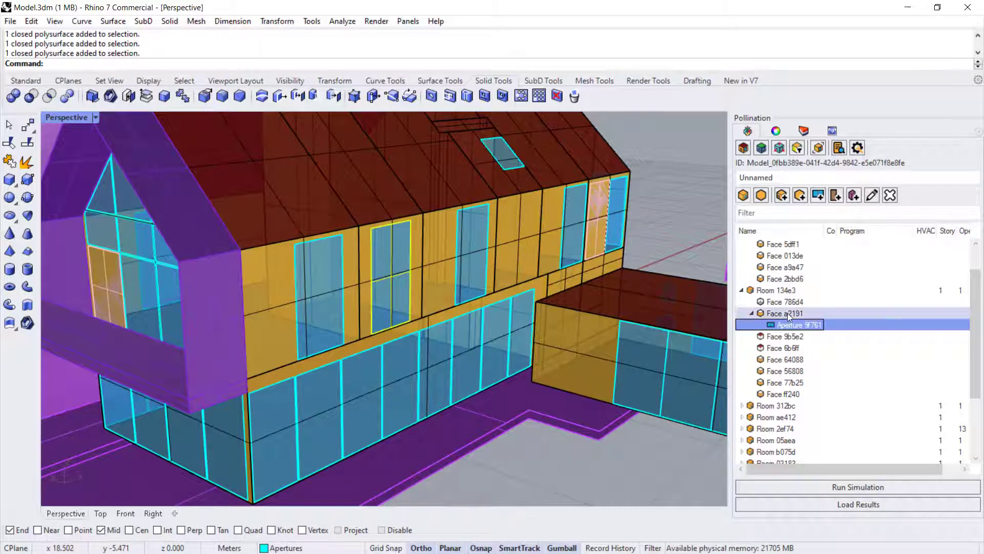
pyautogui.click(779, 302)
pyautogui.click(791, 311)
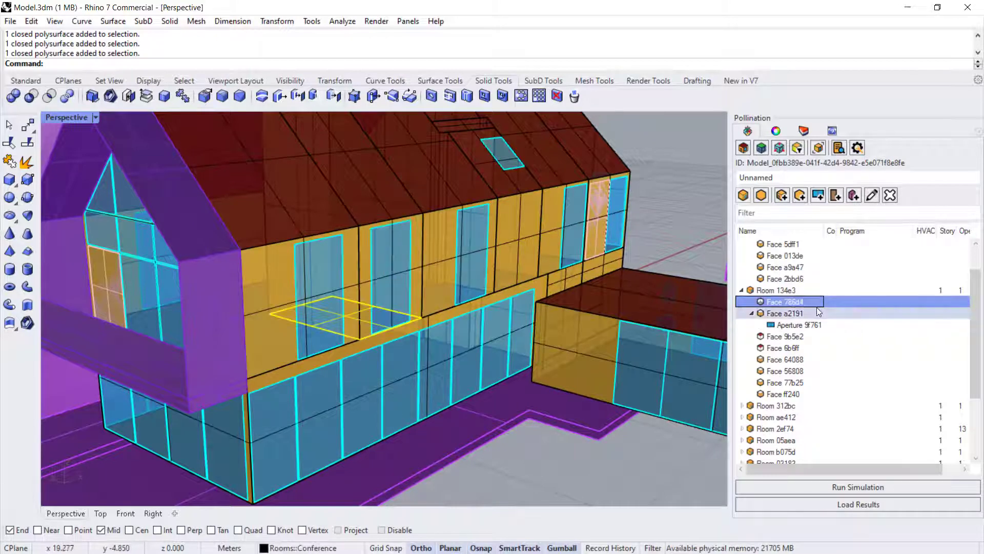
pyautogui.click(798, 323)
pyautogui.click(648, 183)
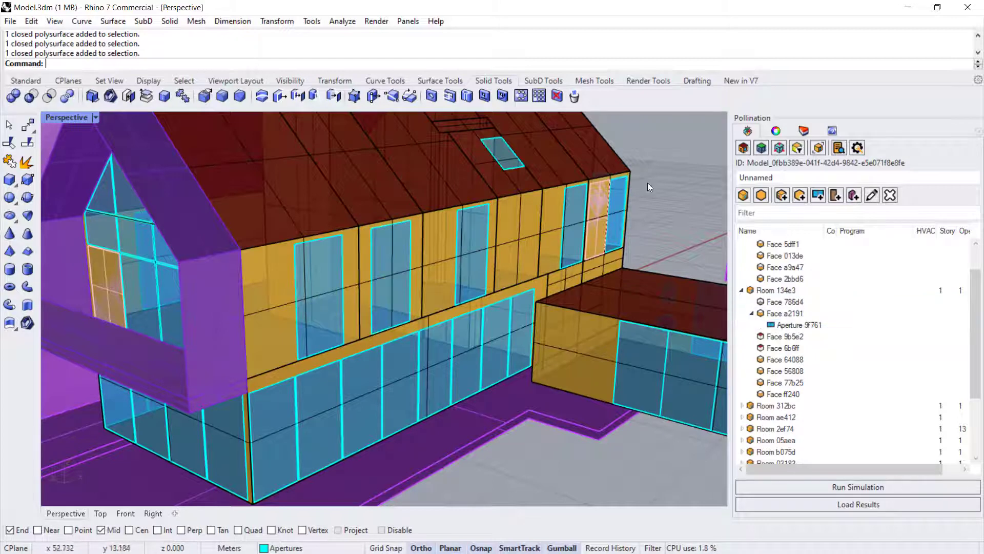
# - Turn off room selection and pick the upper-floor window as an HB Aperture
pyautogui.click(818, 149)
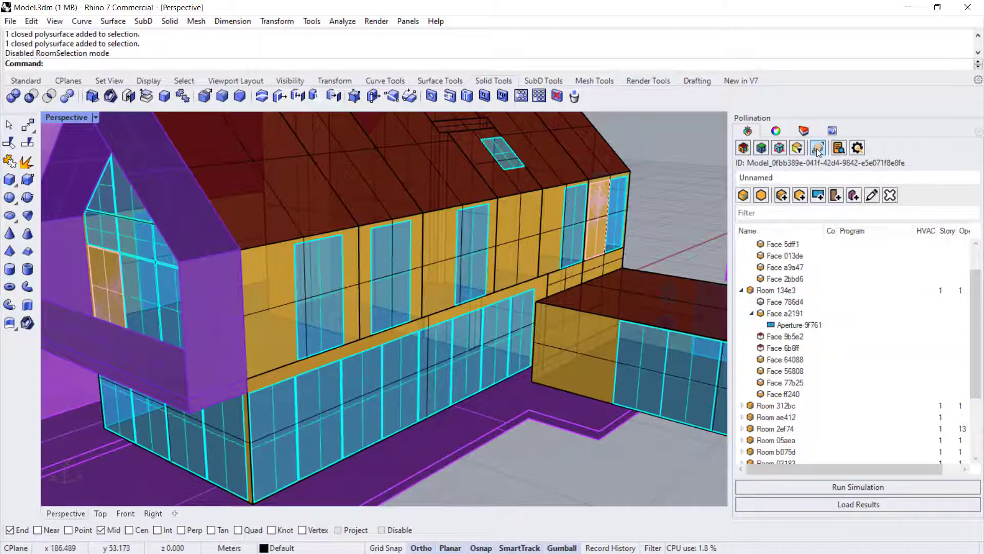
pyautogui.click(378, 232)
pyautogui.click(453, 263)
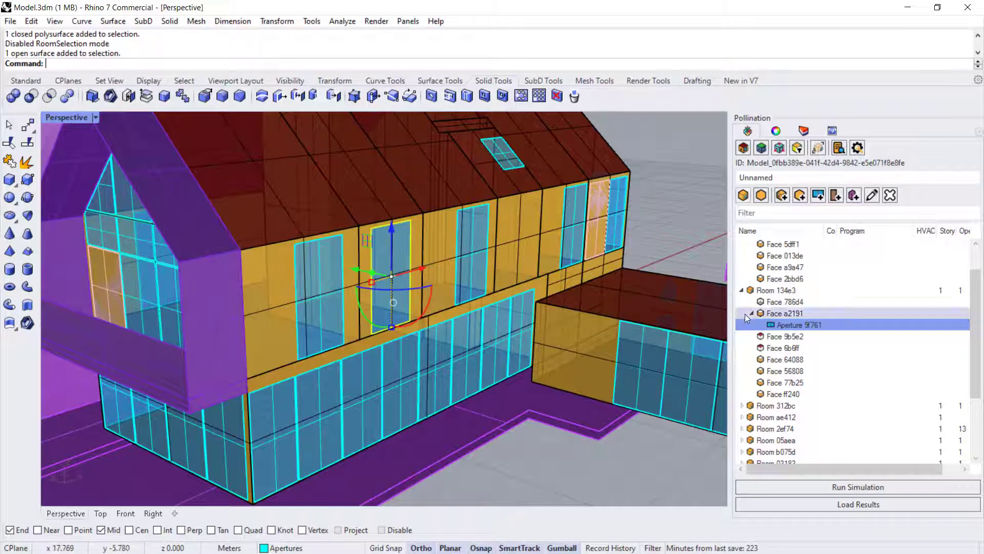
# - In Aperture 9f761's properties, enter the name 'SouthFacing Test Window', tick Is Operable, view Ventilation
pyautogui.doubleClick(792, 325)
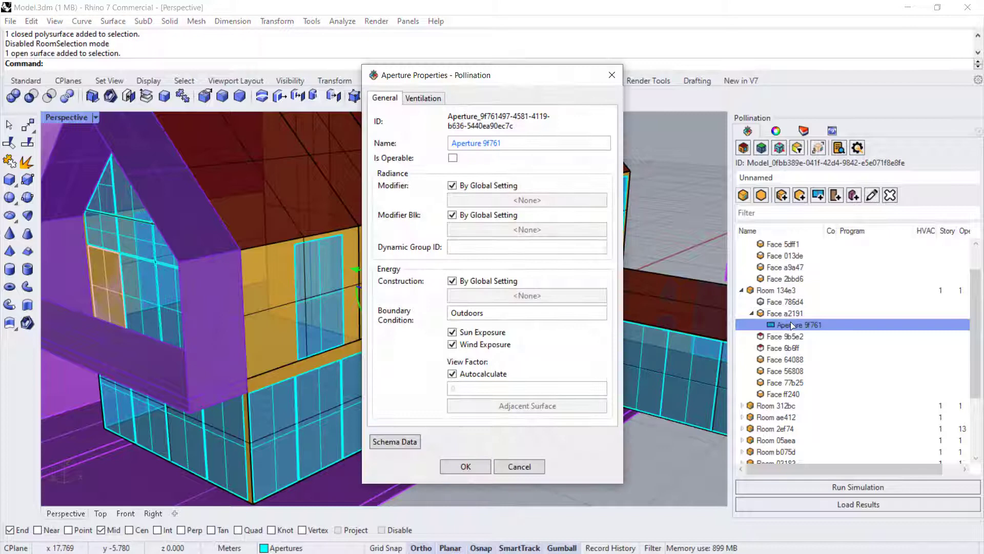
pyautogui.moveTo(485, 144); pyautogui.dragTo(439, 148)
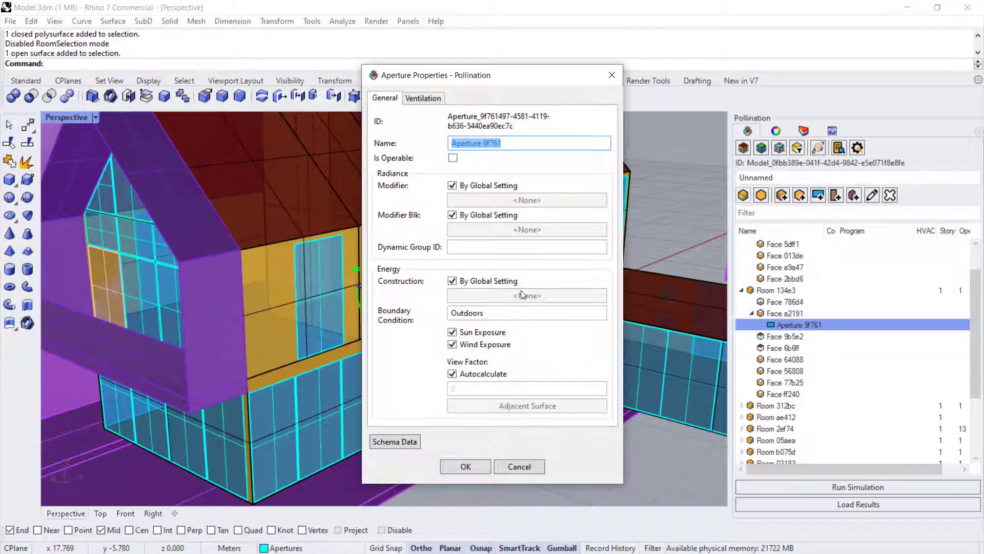
pyautogui.write('Sou')
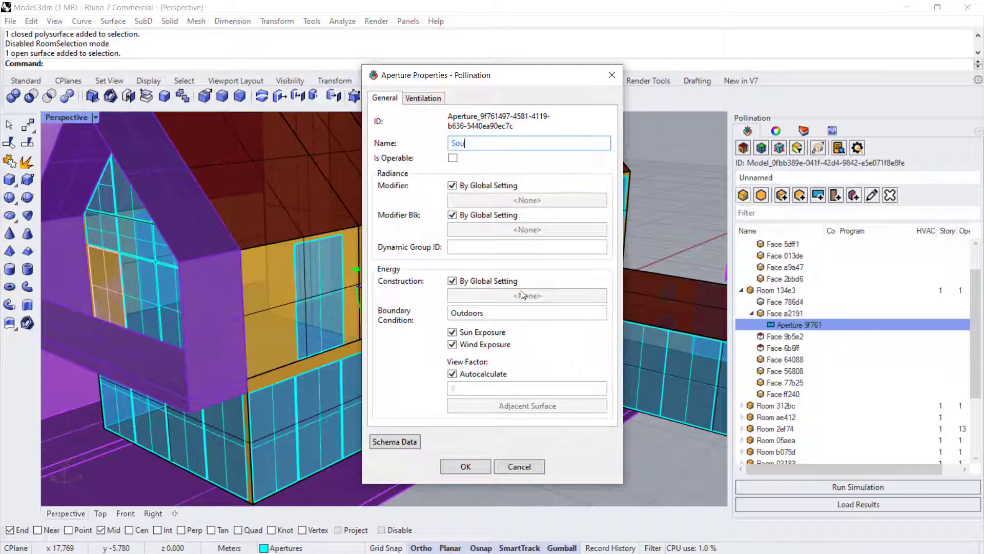
pyautogui.write('thFacing Tets')
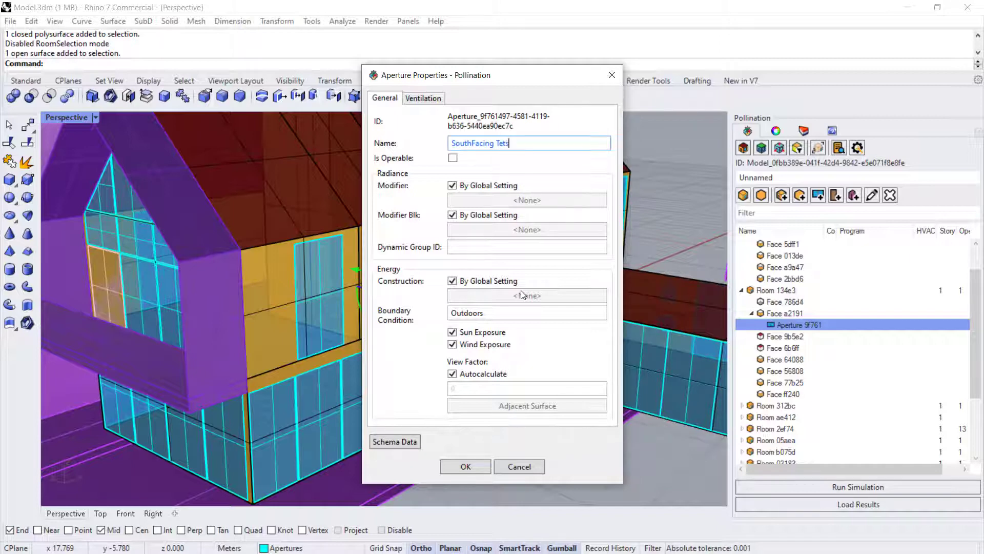
pyautogui.press('BackSpace')
pyautogui.press('BackSpace')
pyautogui.write('st We')
pyautogui.write('ing')
pyautogui.write('ow')
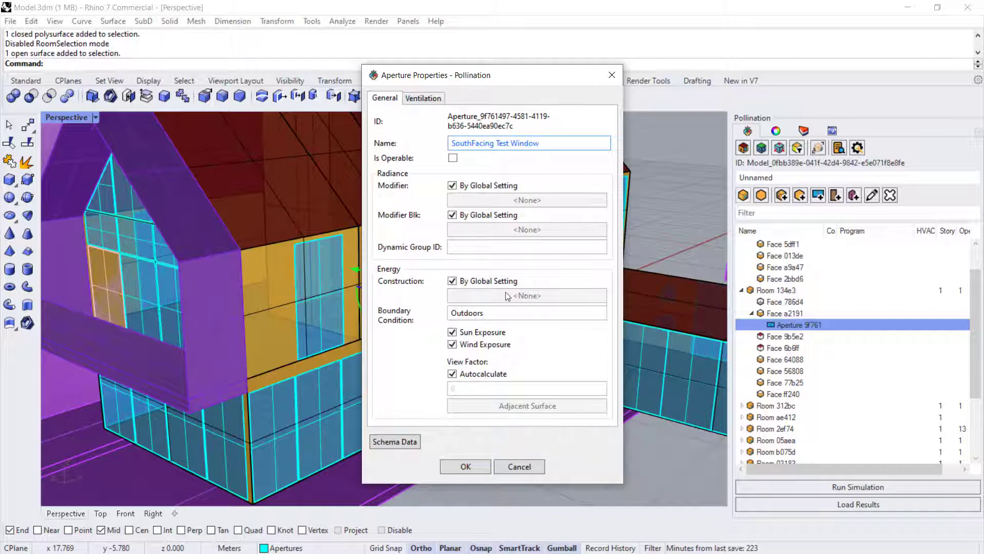
pyautogui.click(453, 158)
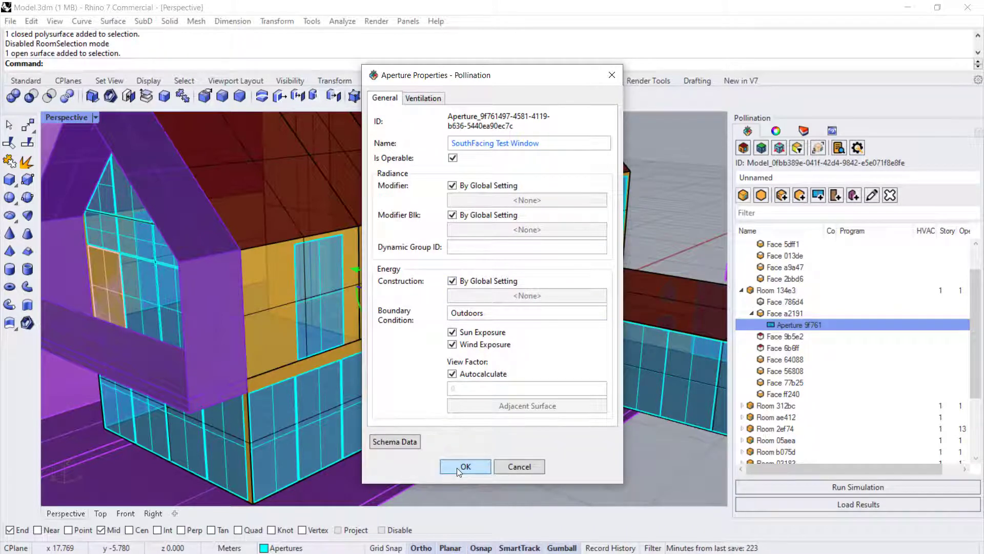
pyautogui.click(425, 97)
# - Leave ventilation at No Control, return to General, and confirm the aperture properties with OK
pyautogui.click(400, 124)
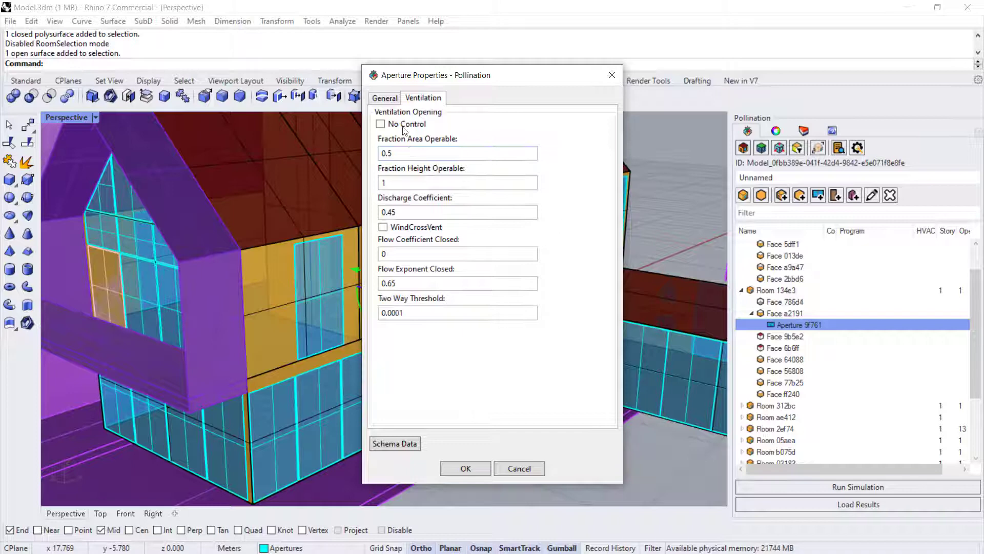
pyautogui.click(399, 128)
pyautogui.click(385, 98)
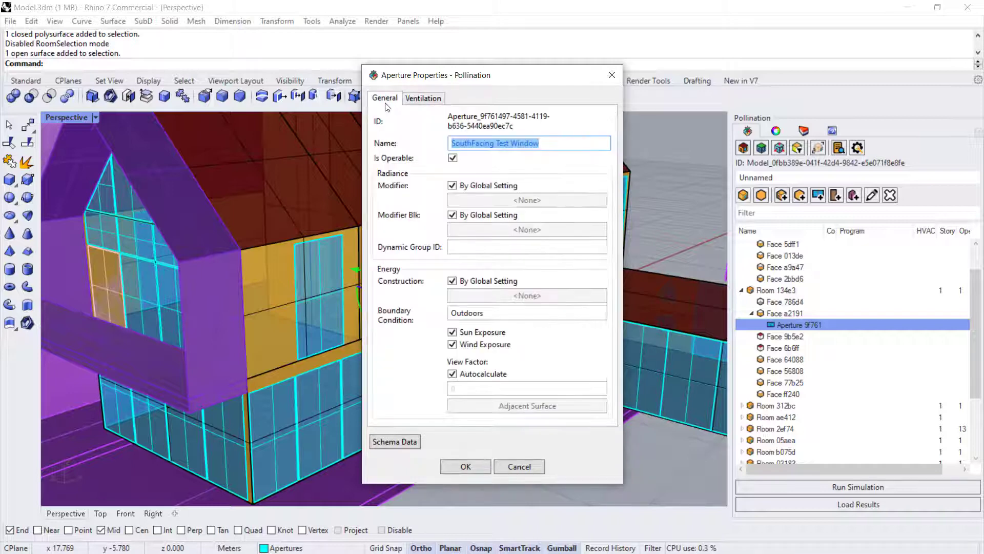
pyautogui.click(483, 471)
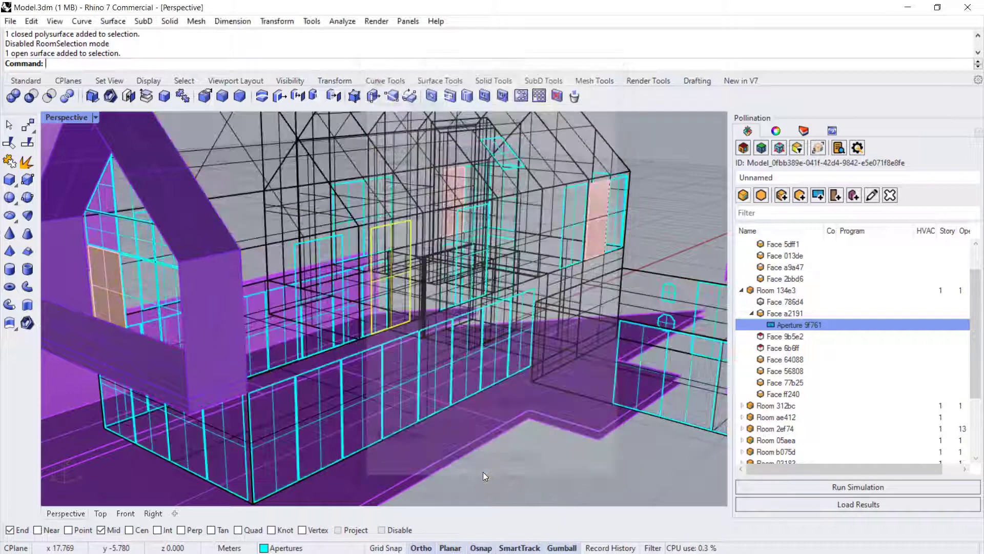